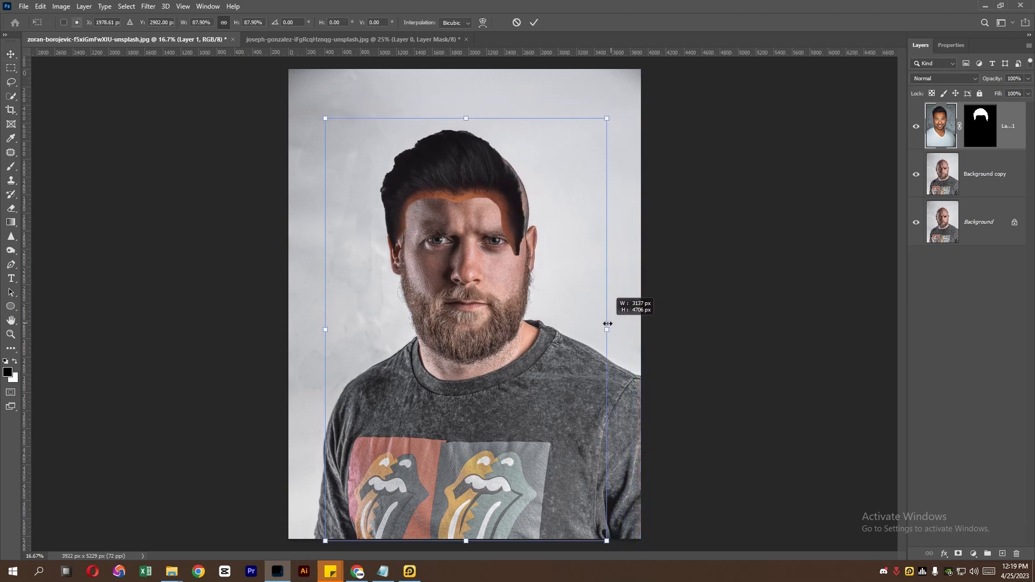
Scale the hair cutout layer to 87.40% and nudge it into place over the man's bald head
drag(535, 275, 548, 261)
drag(613, 315, 616, 315)
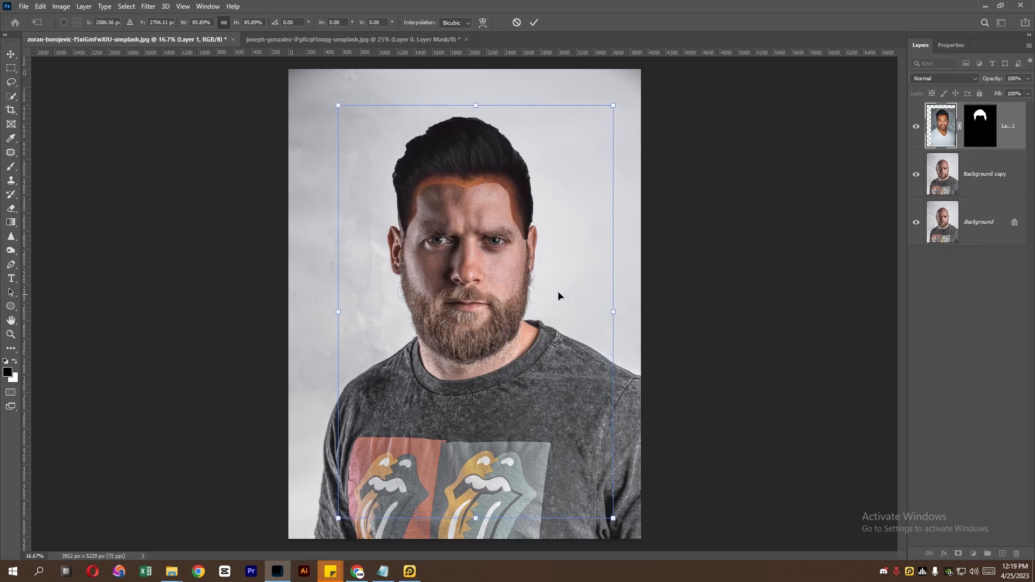
drag(333, 323, 331, 312)
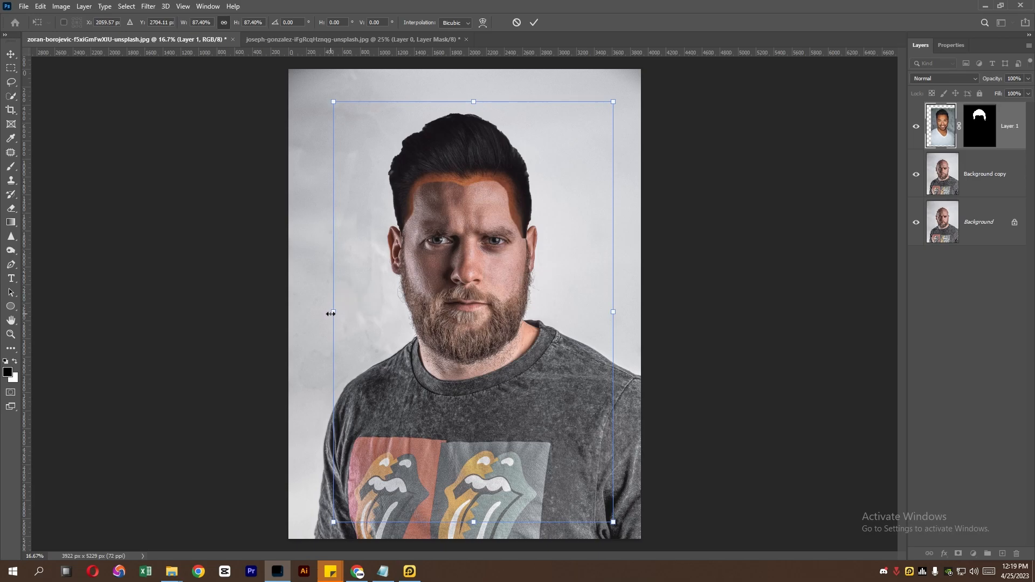
key(Down)
key(Down)
key(Down)
key(Down)
key(Down)
key(Down)
key(Down)
key(Down)
key(Down)
key(Down)
key(Down)
key(Down)
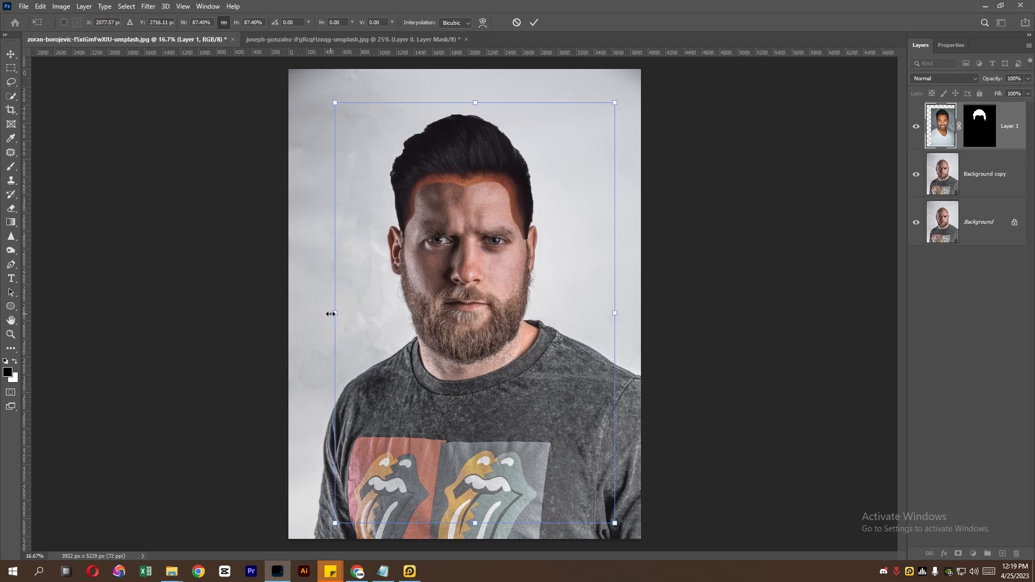
mouse_move(990, 82)
mouse_down()
mouse_move(974, 82)
mouse_move(992, 81)
mouse_up()
key(Return)
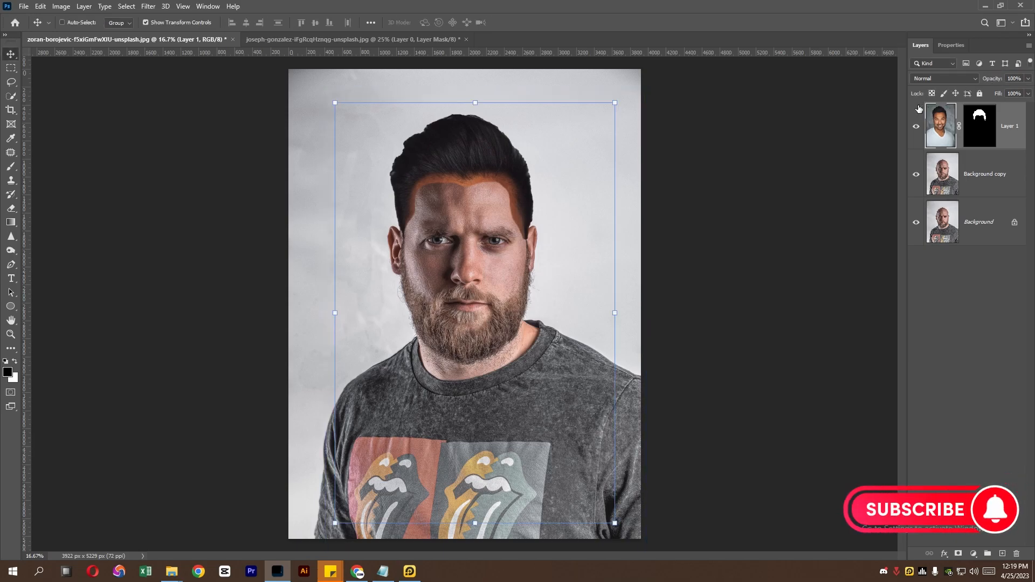
Preview blend modes on Layer 1, keep Normal, and convert the hair layer to a Smart Object
click(956, 80)
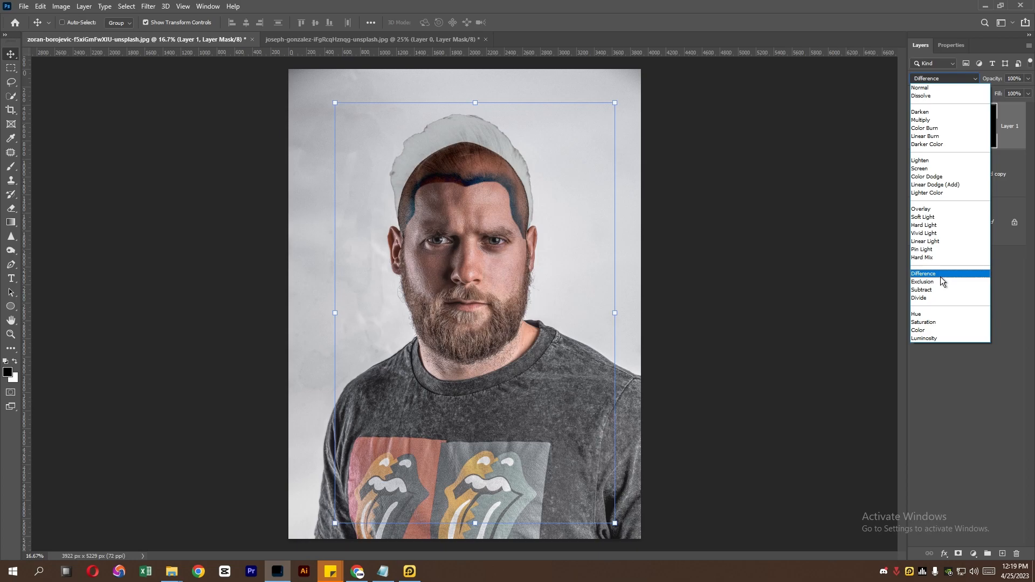
click(958, 87)
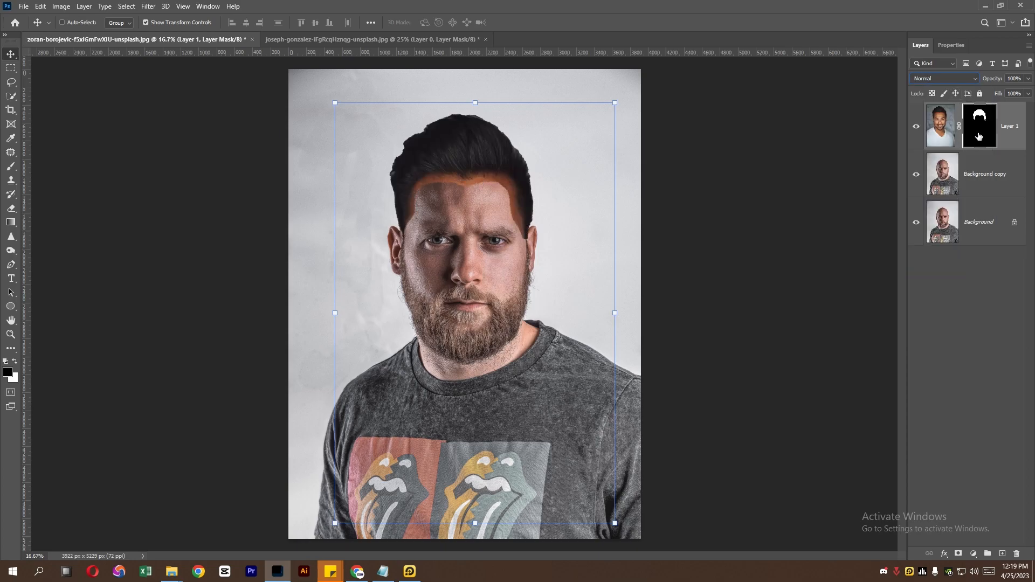
right_click(971, 125)
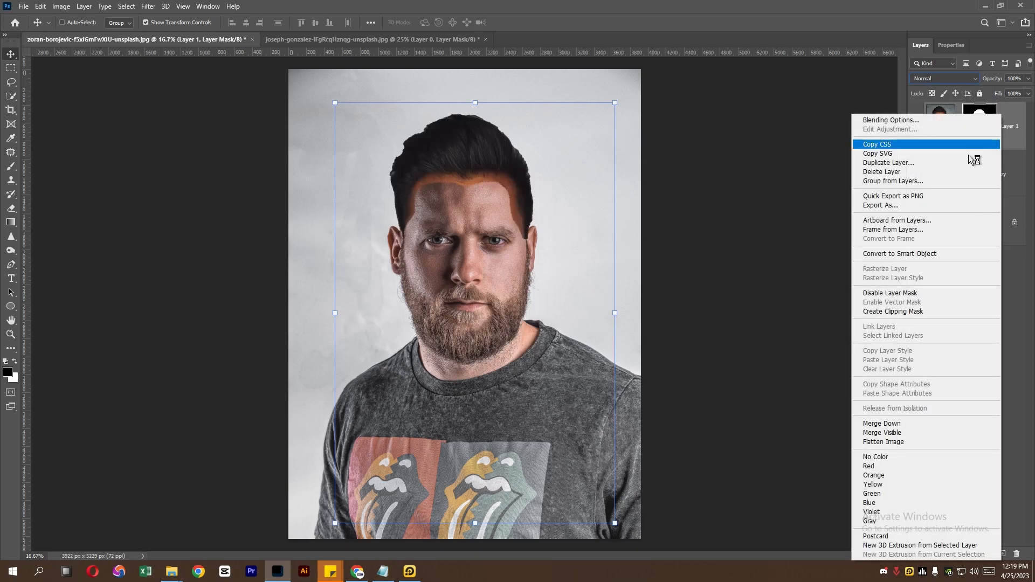
click(919, 255)
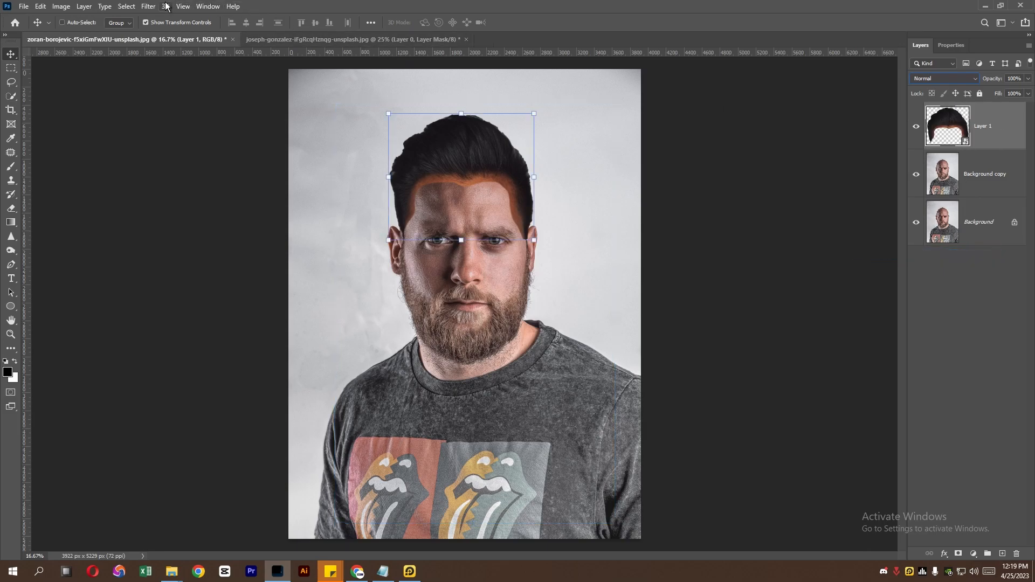
Select the dark hair by Color Range with fuzziness 59 and mask Layer 1 with that selection
click(126, 7)
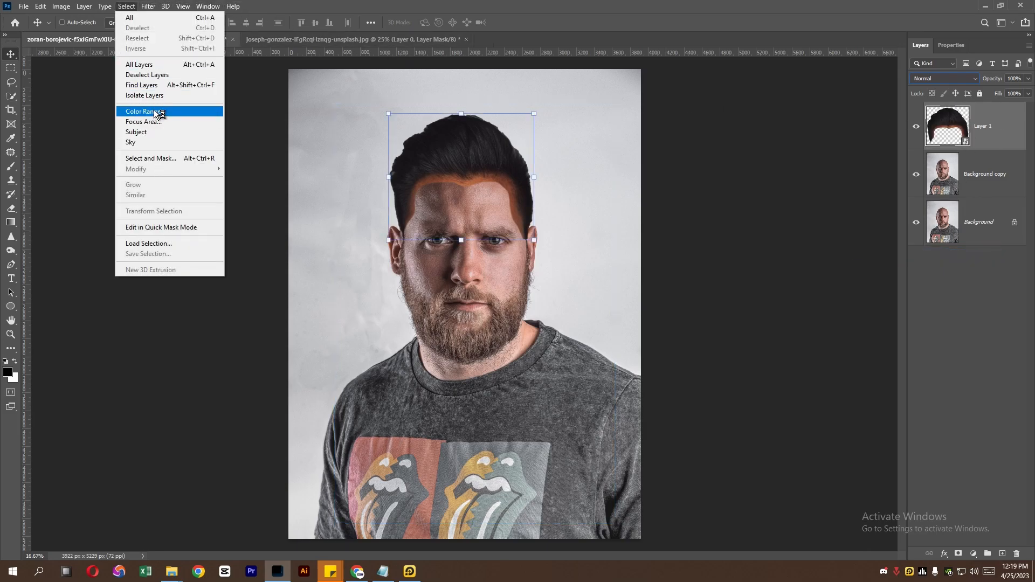
click(156, 111)
click(477, 143)
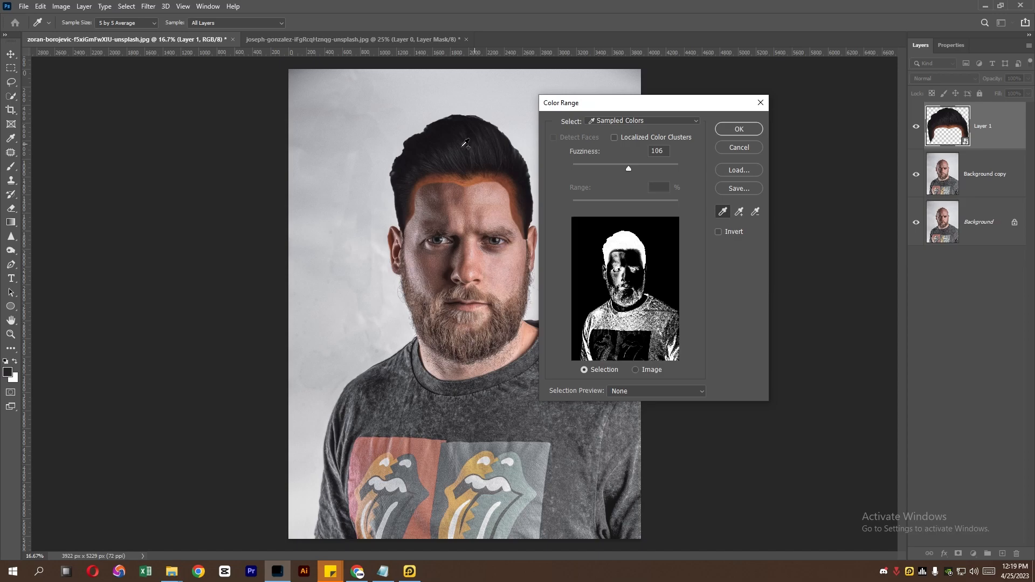
shift+click(462, 146)
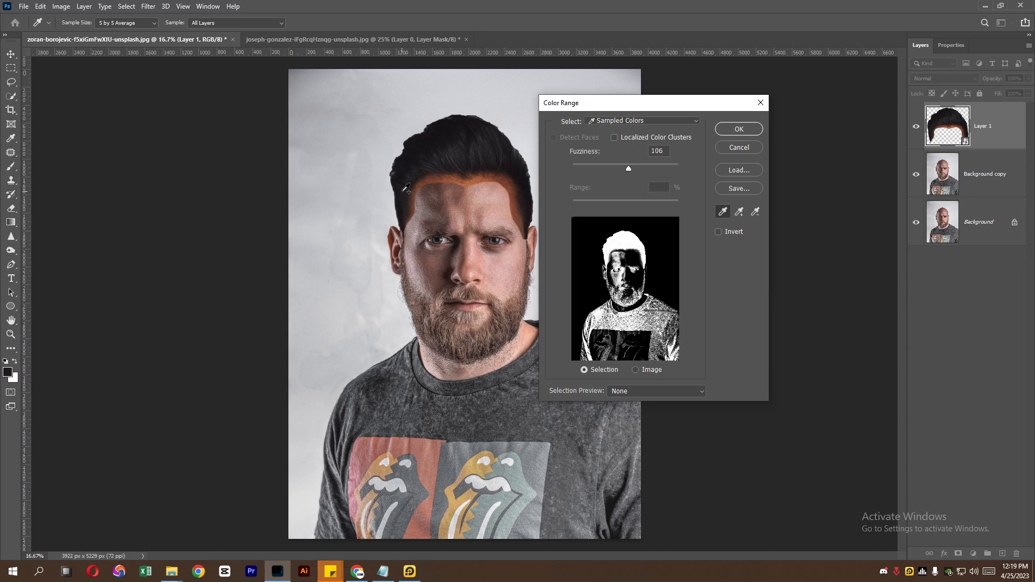
drag(628, 168, 604, 171)
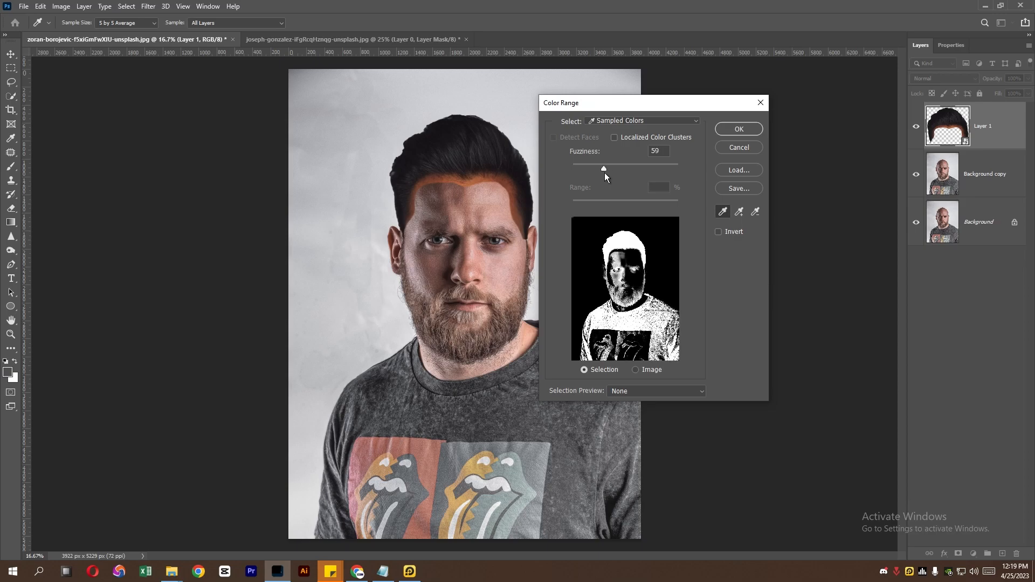
click(732, 130)
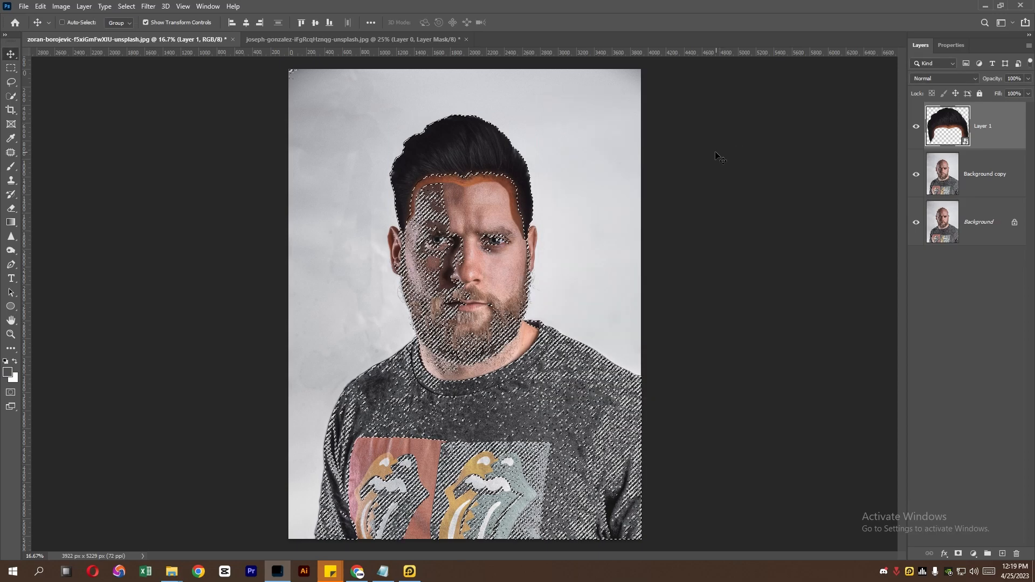
click(958, 554)
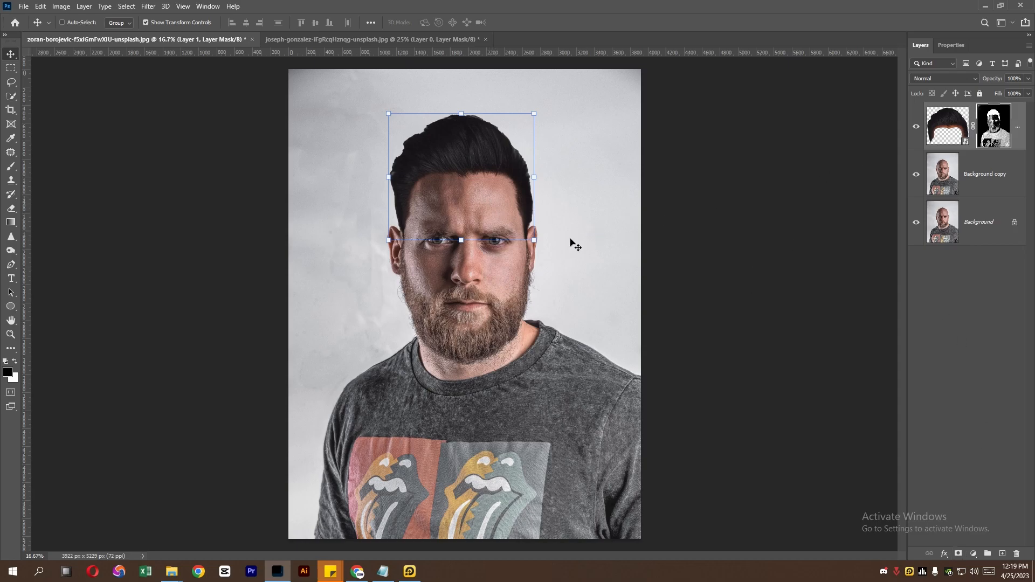
Add a Hue/Saturation adjustment clipped to the hair layer and lower its saturation
scroll(513, 205, up, 3)
scroll(482, 205, up, 2)
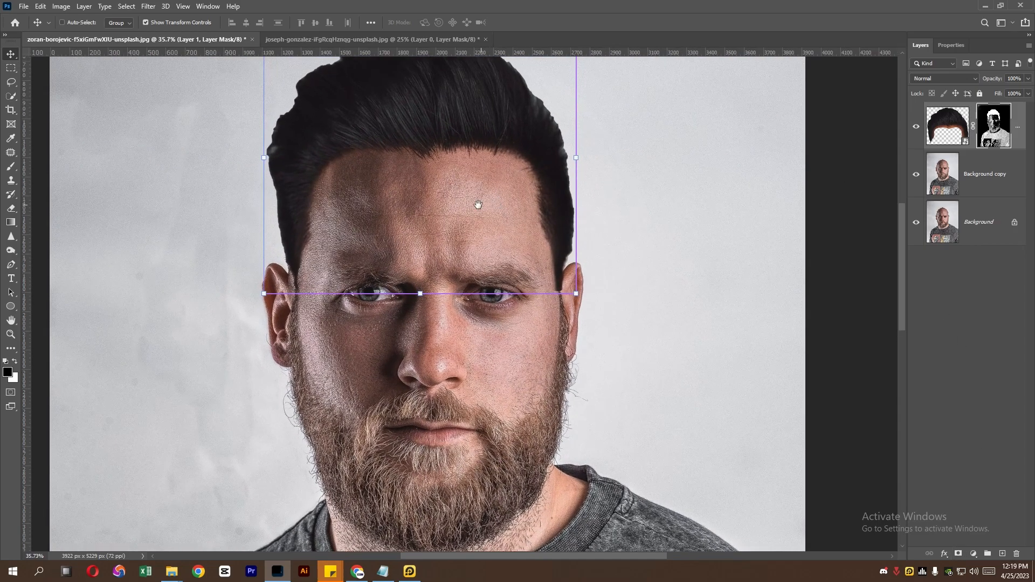
drag(393, 213, 403, 229)
click(11, 167)
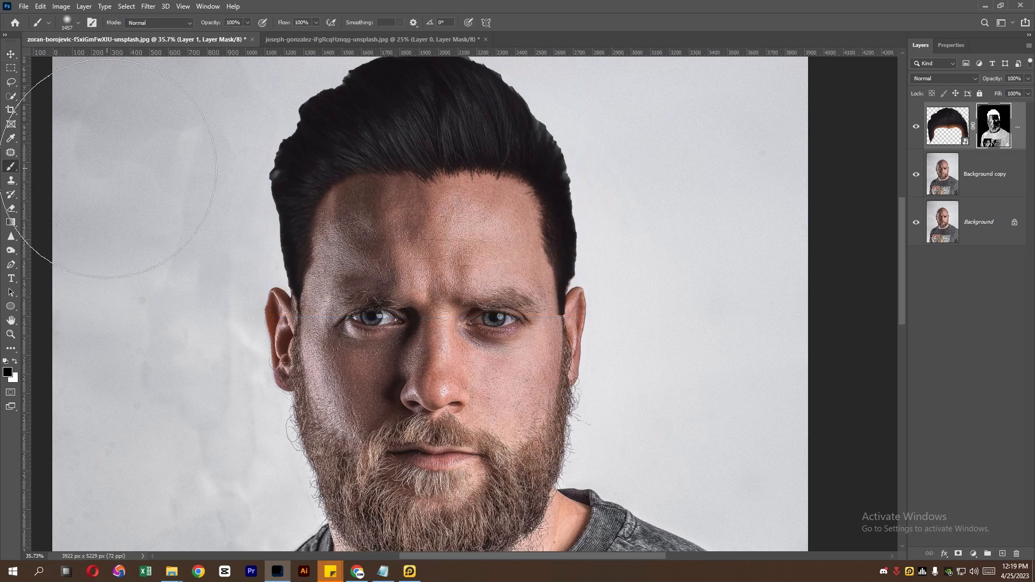
click(975, 554)
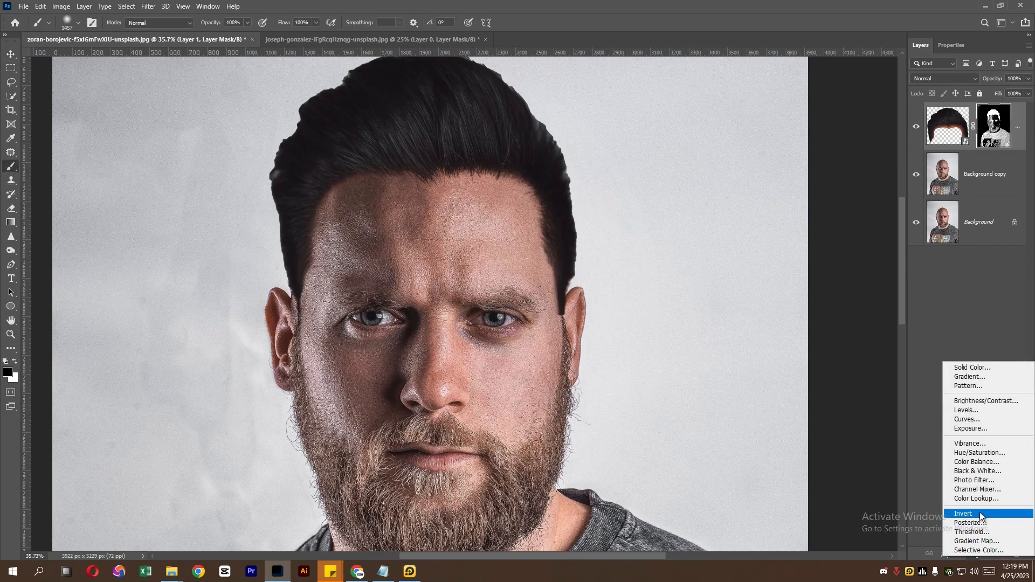
click(990, 454)
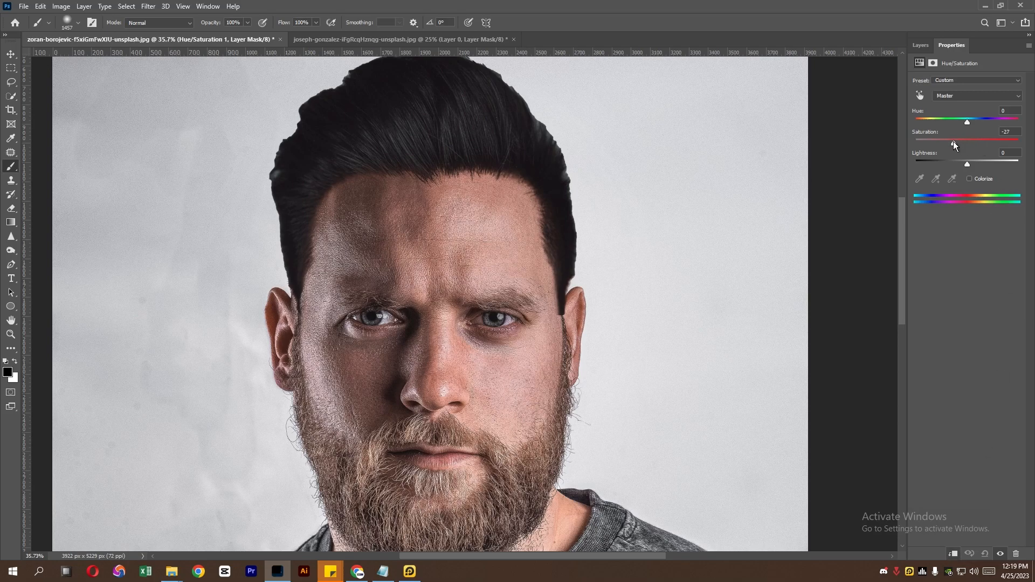
drag(943, 140, 969, 164)
Add a clipped Solid Color fill directly above the hair layer, sampling the man's face for its color, and blend it in Color mode
click(921, 45)
click(955, 176)
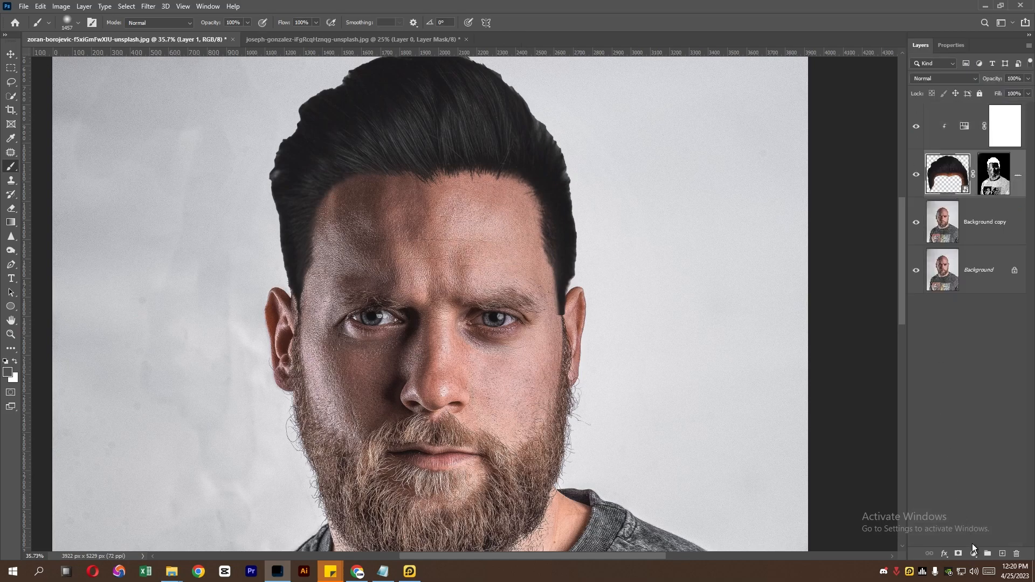
click(975, 554)
click(972, 363)
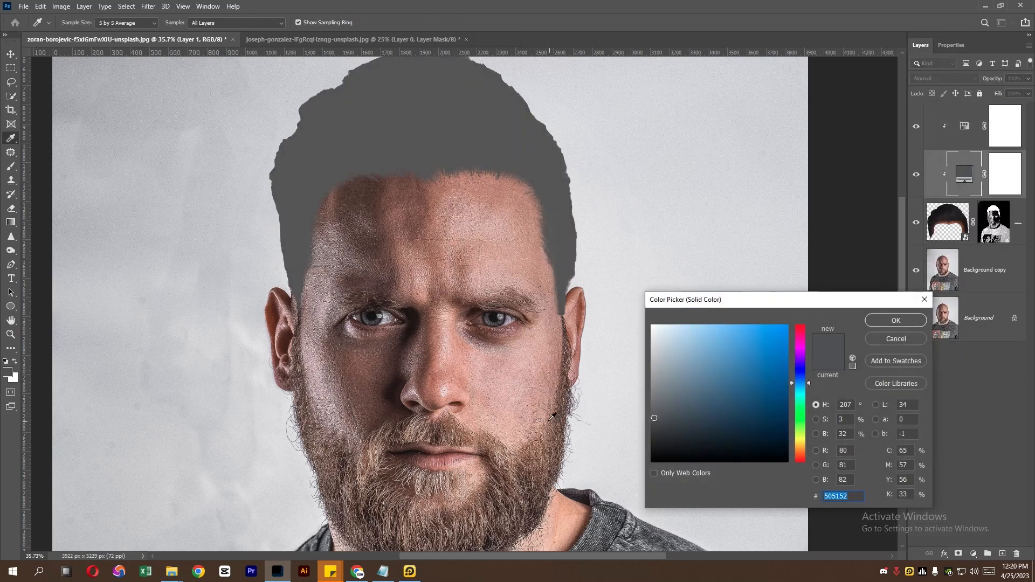
click(510, 413)
click(896, 320)
click(944, 78)
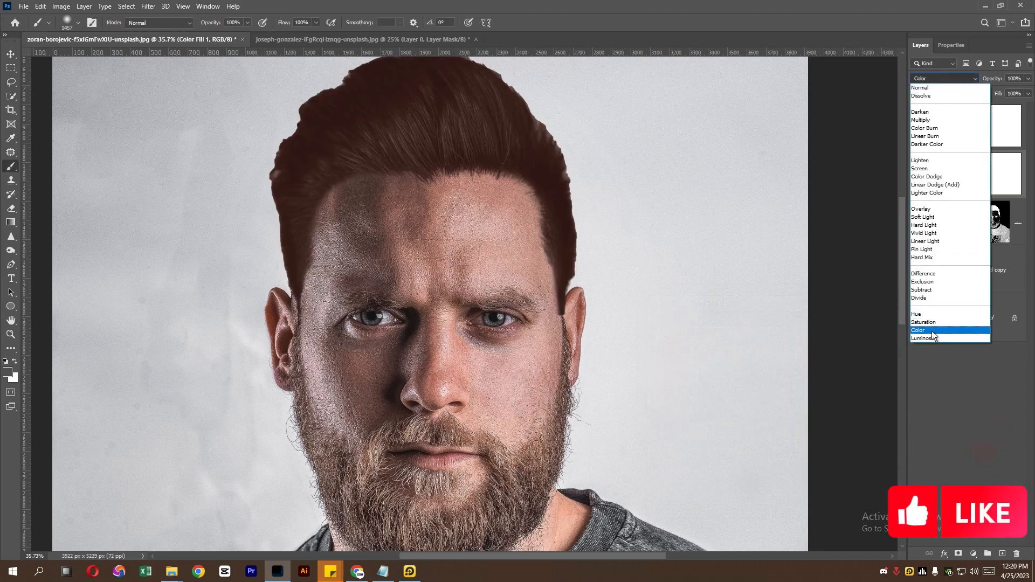
click(933, 330)
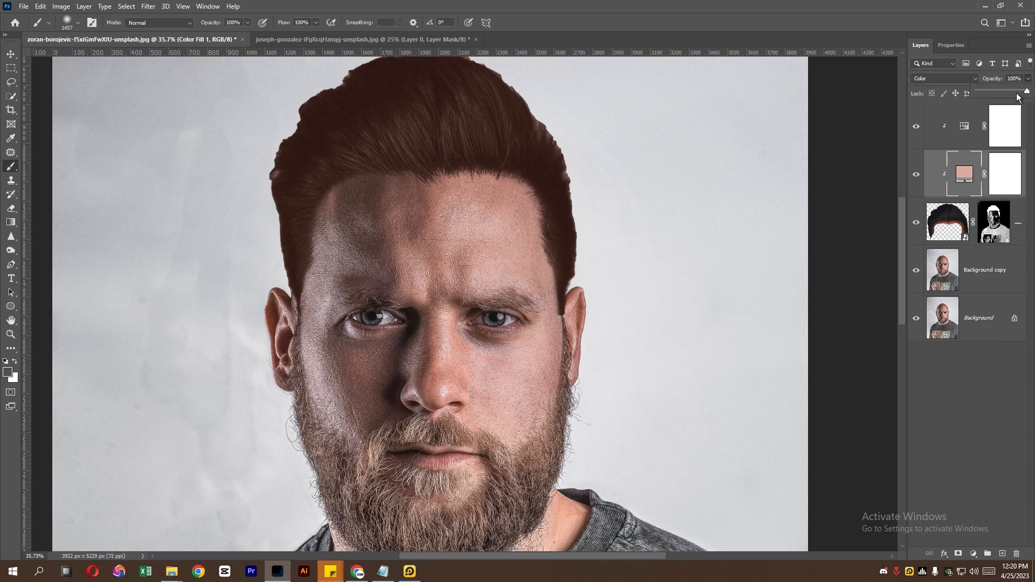
Lower the hair's color fill layer to 54% opacity
alt+click(459, 182)
alt+click(458, 207)
alt+click(457, 208)
ctrl+click(490, 300)
drag(615, 161, 629, 214)
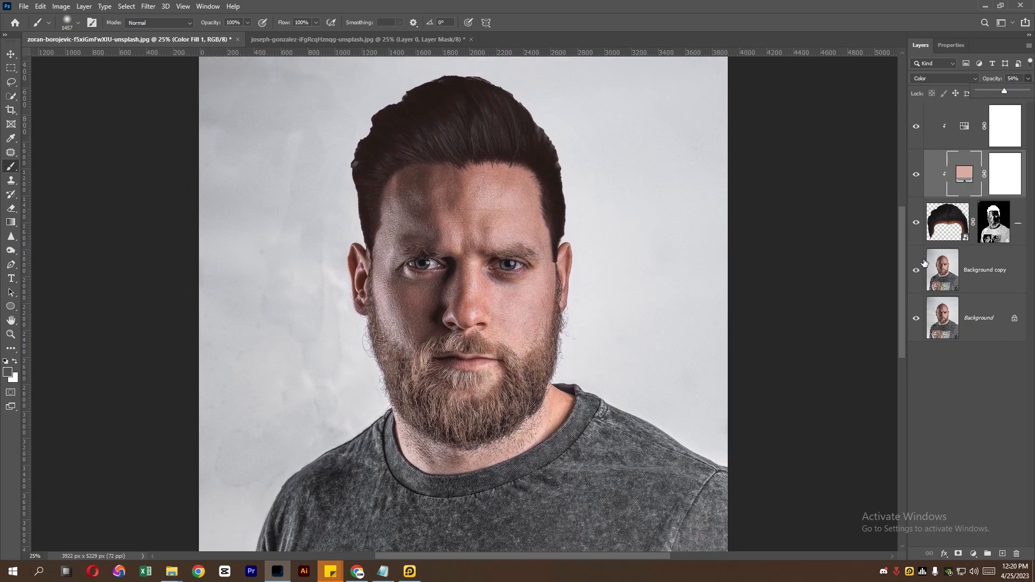
Soften the hair's left and top outline by painting black on Layer 1's mask with a 127 px soft round brush
click(939, 224)
click(988, 235)
drag(386, 116, 378, 216)
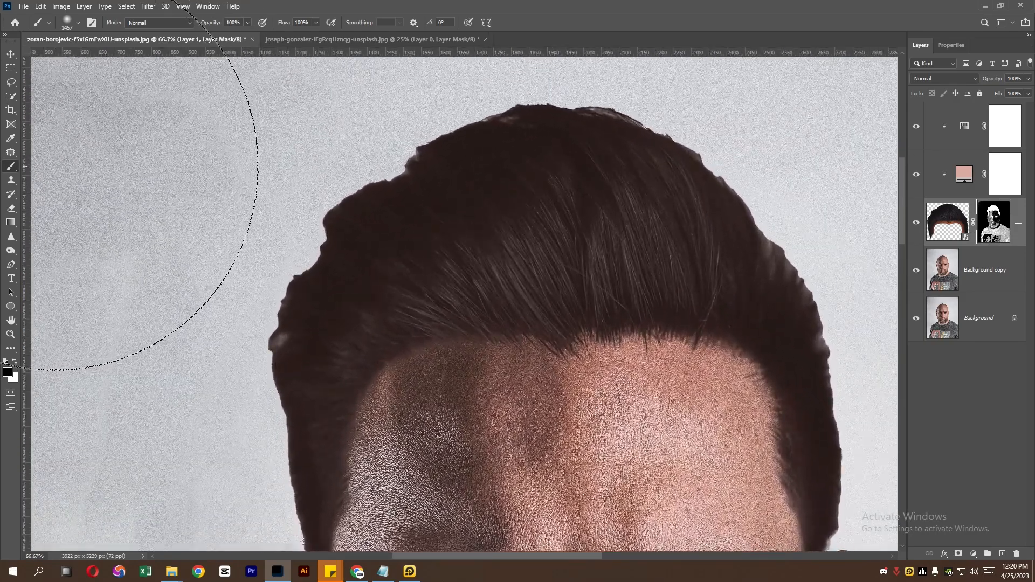
right_click(10, 169)
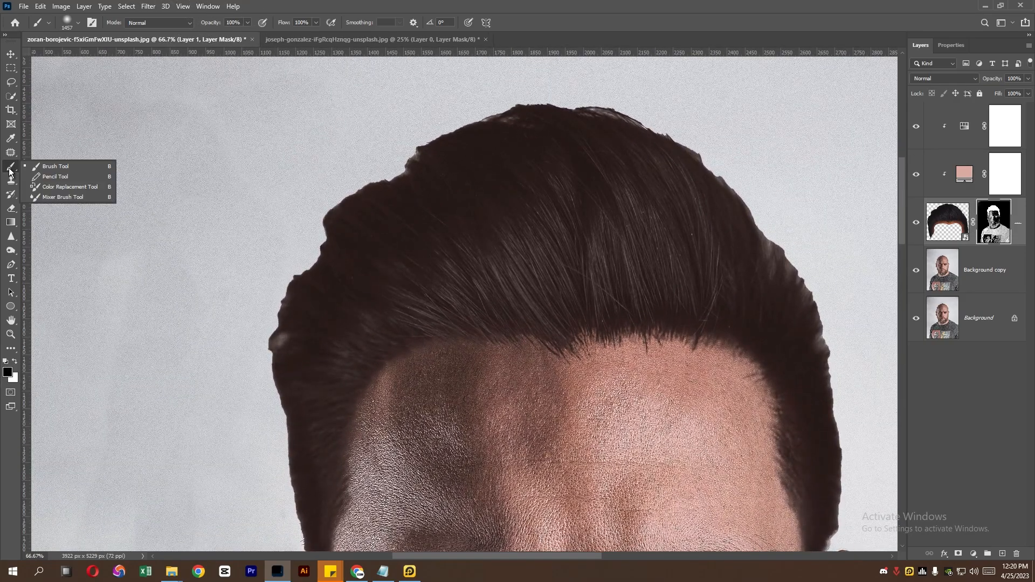
click(54, 167)
right_click(294, 237)
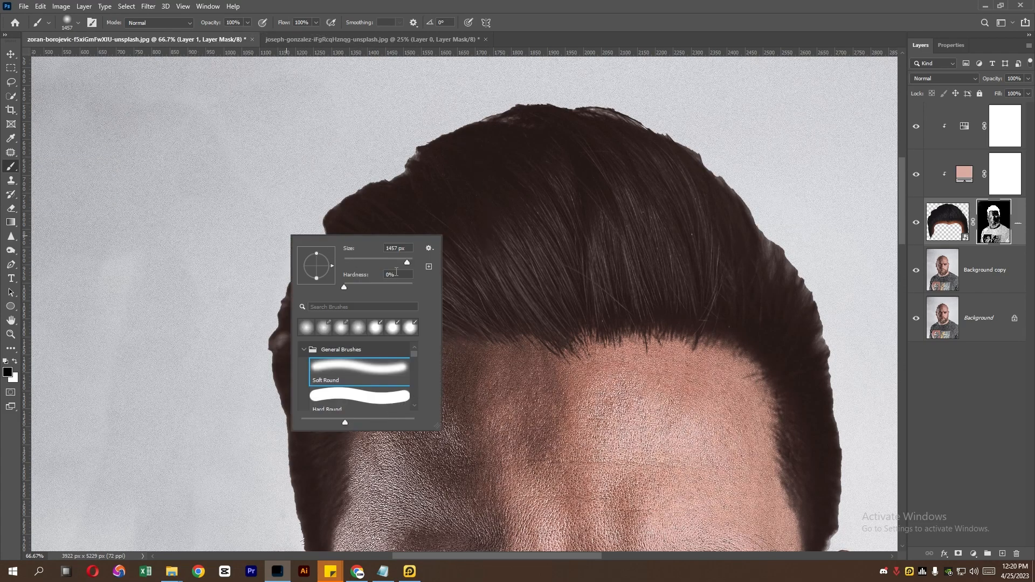
click(308, 202)
right_click(319, 210)
mouse_move(283, 222)
mouse_down()
mouse_move(307, 219)
mouse_move(334, 179)
mouse_move(288, 239)
mouse_move(411, 130)
mouse_move(455, 109)
mouse_move(590, 87)
mouse_move(658, 105)
mouse_move(357, 167)
mouse_move(262, 311)
mouse_up()
scroll(263, 312, down, 1)
scroll(270, 226, down, 6)
scroll(280, 215, up, 5)
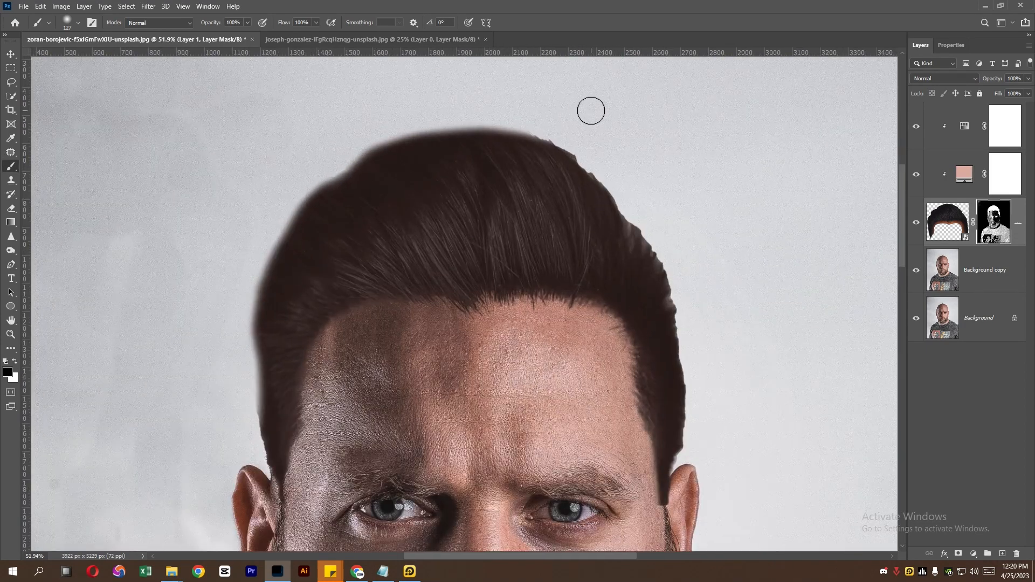
Reduce the brush to 70 px and mask away the rough hair edge along the right side down to the ear
scroll(618, 141, up, 6)
key([)
key([)
key([)
key([)
key([)
mouse_move(428, 104)
mouse_down()
mouse_move(592, 217)
mouse_move(509, 161)
mouse_move(596, 273)
mouse_up()
drag(664, 343, 560, 205)
scroll(560, 205, down, 5)
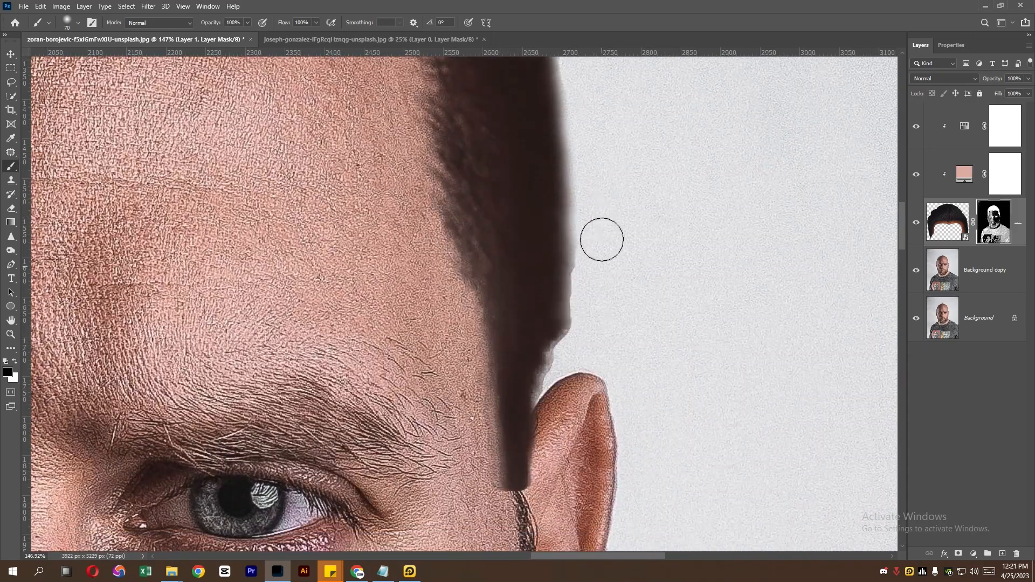
drag(602, 239, 564, 429)
Paint the mask along the left side of the hair down to the ear to smooth its edge
scroll(564, 430, down, 3)
scroll(564, 323, down, 5)
scroll(270, 259, up, 4)
drag(272, 140, 304, 273)
drag(305, 273, 347, 431)
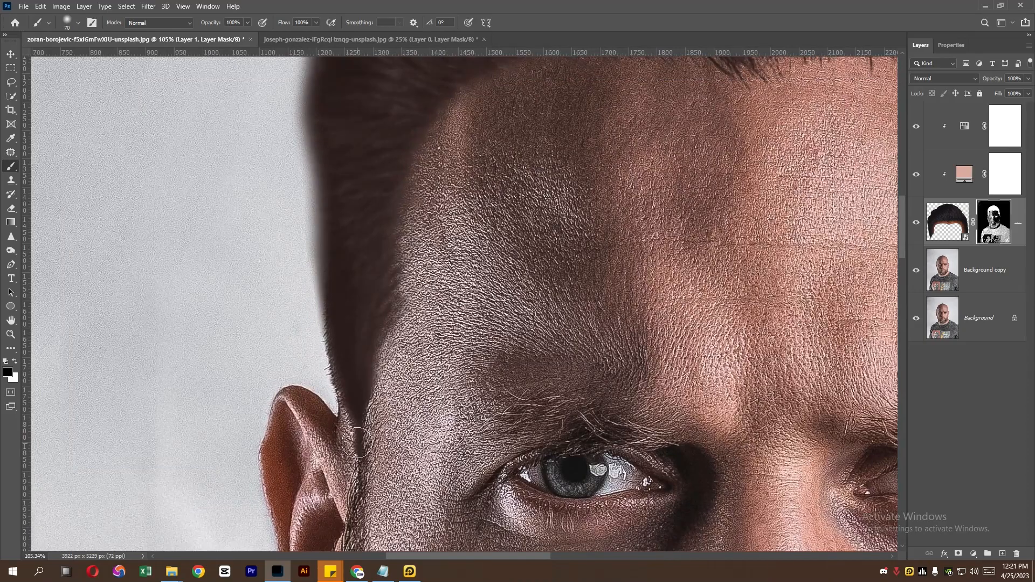
scroll(346, 432, down, 6)
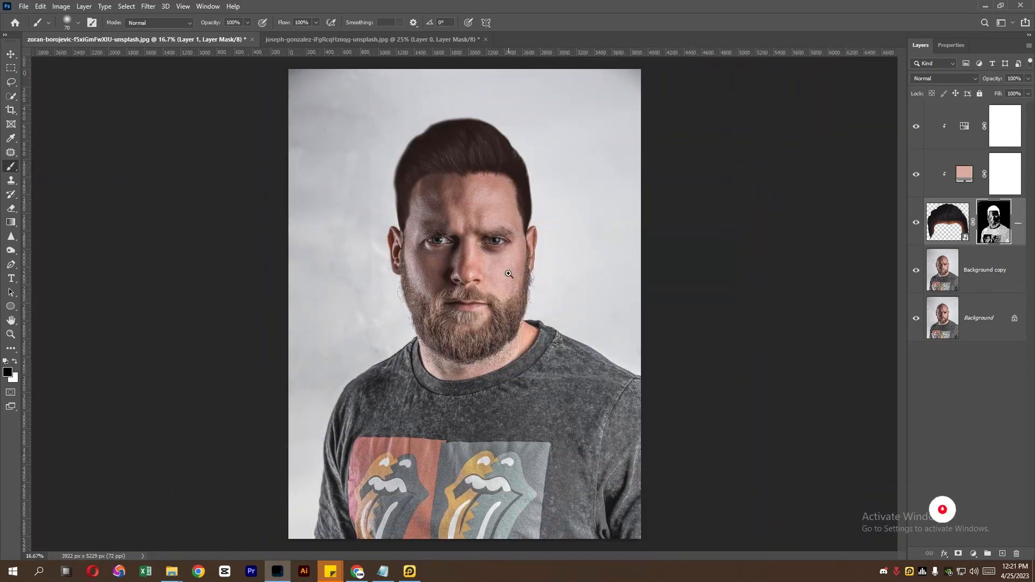
Set up the Sponge tool in Desaturate mode with a 190 px brush for the hair
scroll(508, 300, up, 1)
click(11, 265)
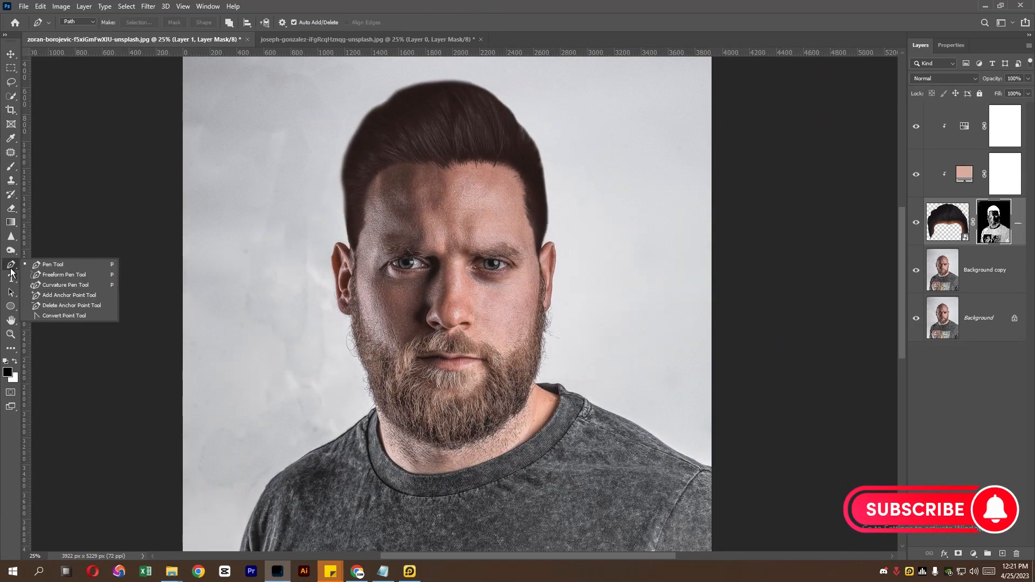
right_click(11, 251)
click(59, 271)
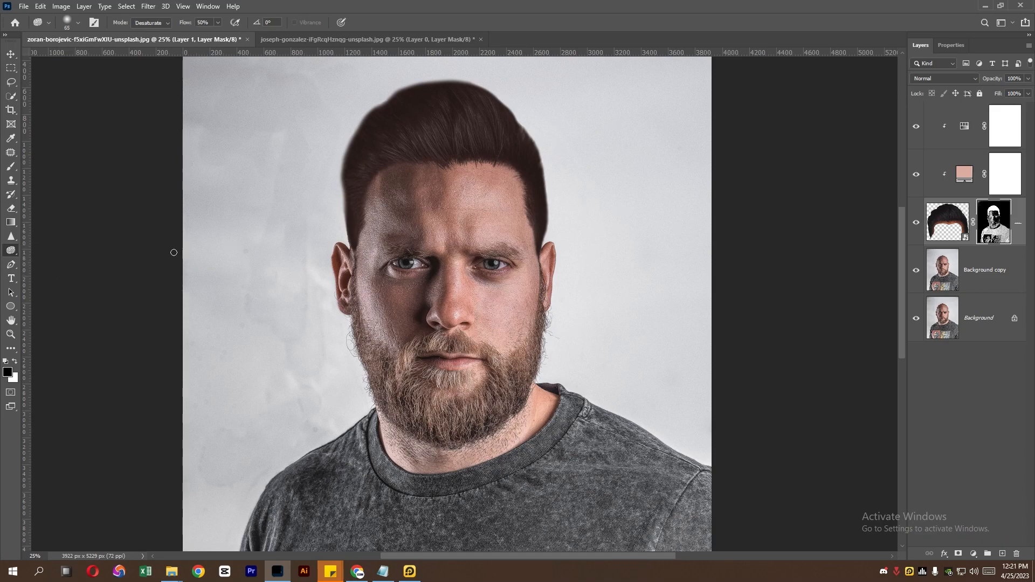
scroll(388, 119, up, 3)
right_click(406, 224)
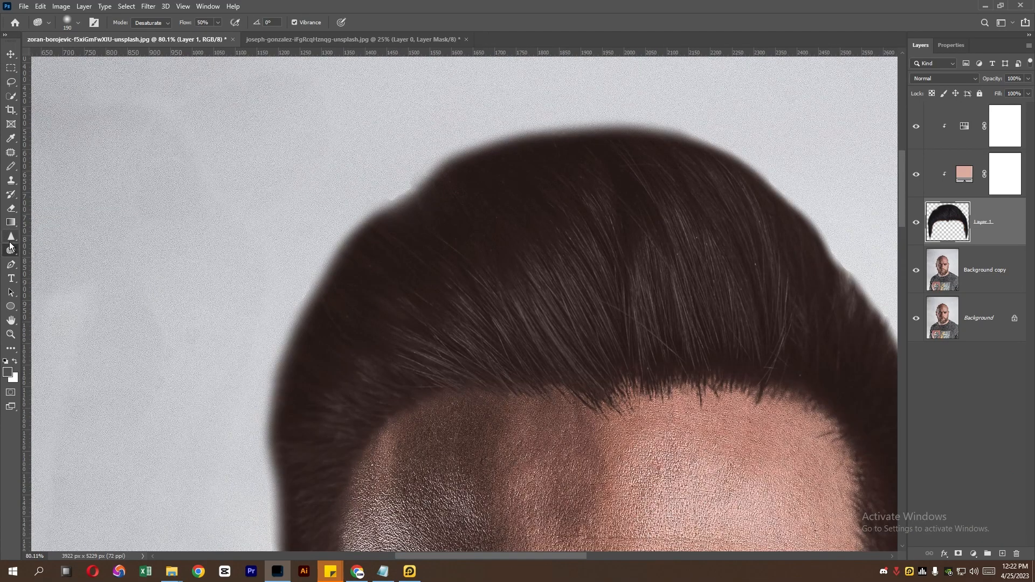
Set up the Smudge tool with a 174 px Soft Round brush at 0% hardness for the hair
right_click(11, 237)
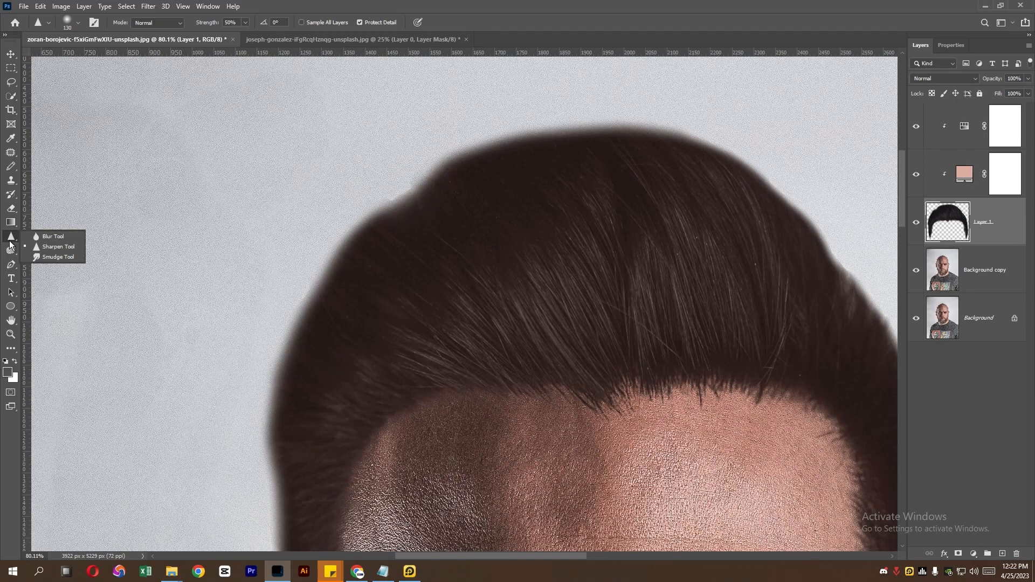
click(60, 254)
right_click(11, 238)
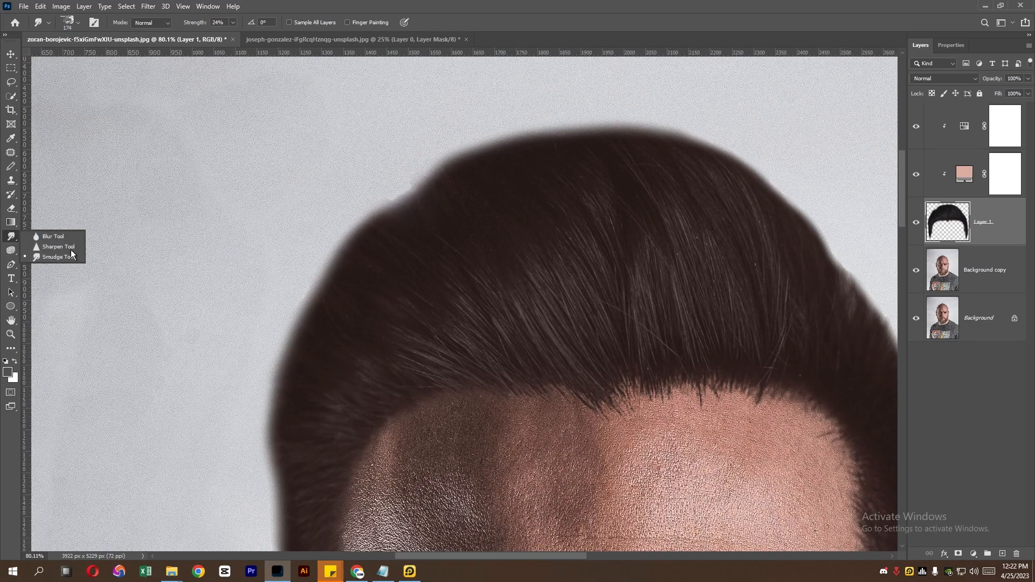
click(37, 257)
alt+click(377, 241)
alt+click(377, 241)
alt+click(377, 240)
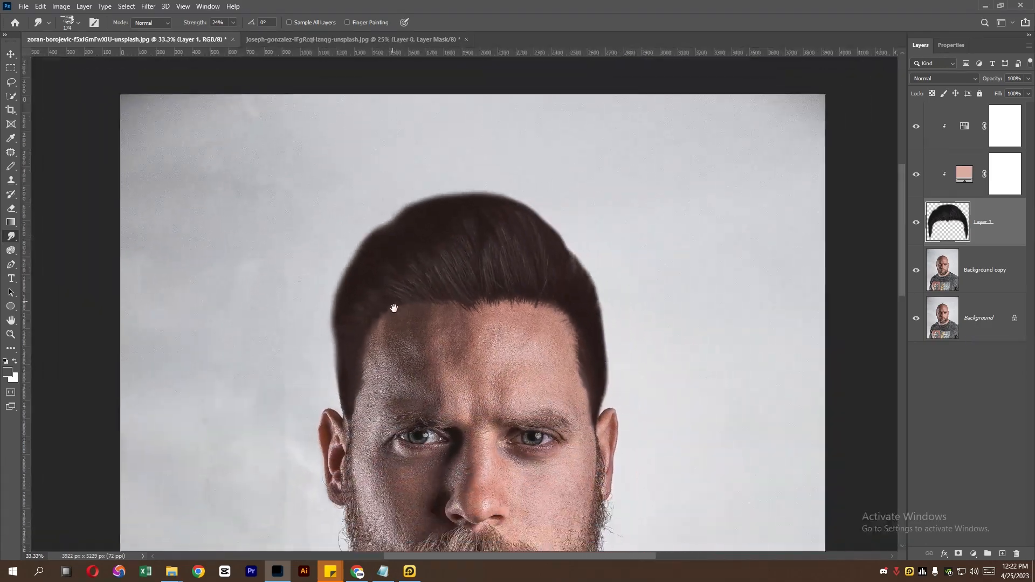
drag(395, 315, 404, 219)
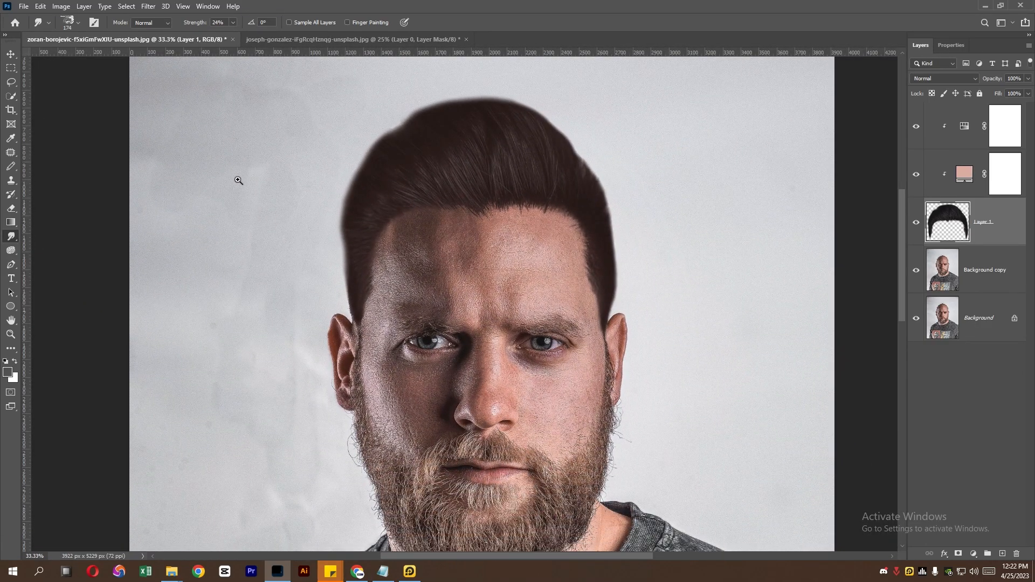
right_click(10, 236)
right_click(371, 189)
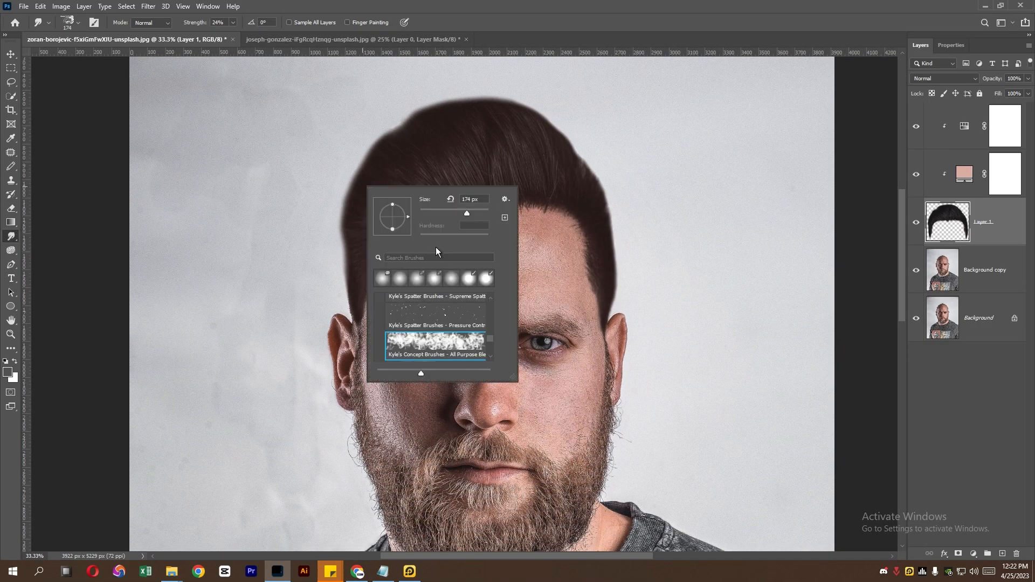
scroll(404, 310, up, 5)
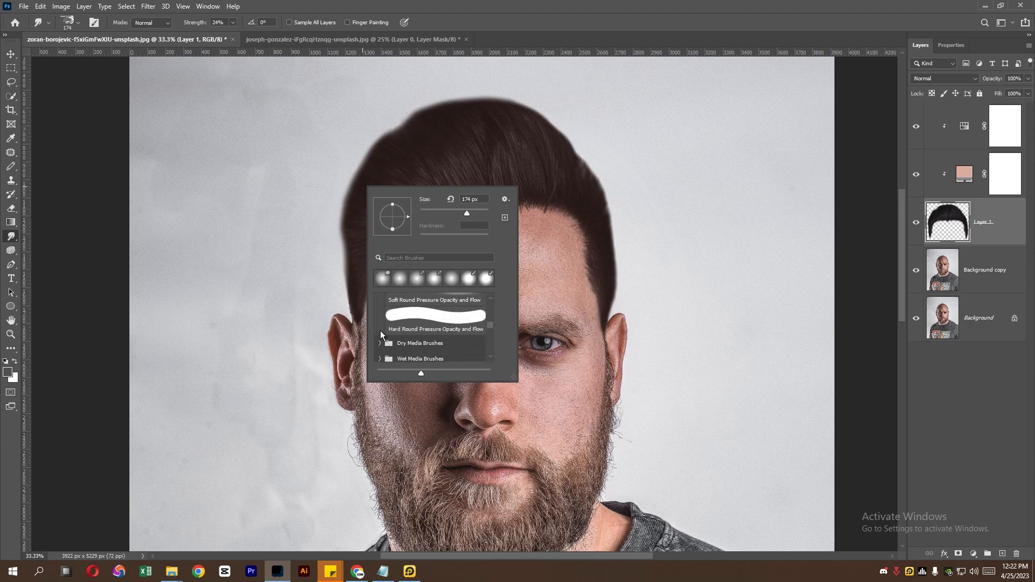
click(388, 283)
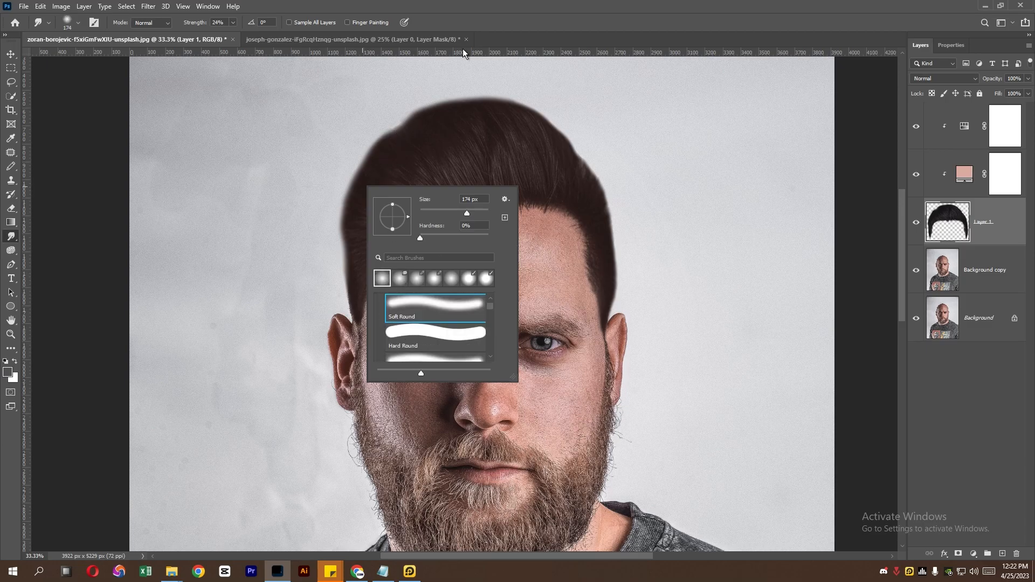
key(Return)
Smudge Layer 1's hair outline along the left, top and right edges with a 250 px brush at 24% strength
scroll(388, 161, up, 5)
mouse_move(346, 197)
mouse_down()
mouse_move(382, 200)
mouse_move(392, 174)
mouse_move(403, 177)
mouse_move(327, 171)
mouse_move(390, 178)
mouse_move(293, 196)
mouse_move(381, 189)
mouse_move(280, 225)
mouse_move(346, 220)
mouse_move(268, 239)
mouse_move(335, 247)
mouse_move(286, 229)
mouse_move(283, 272)
mouse_move(303, 273)
mouse_move(210, 292)
mouse_move(256, 281)
mouse_move(235, 328)
mouse_move(250, 370)
mouse_up()
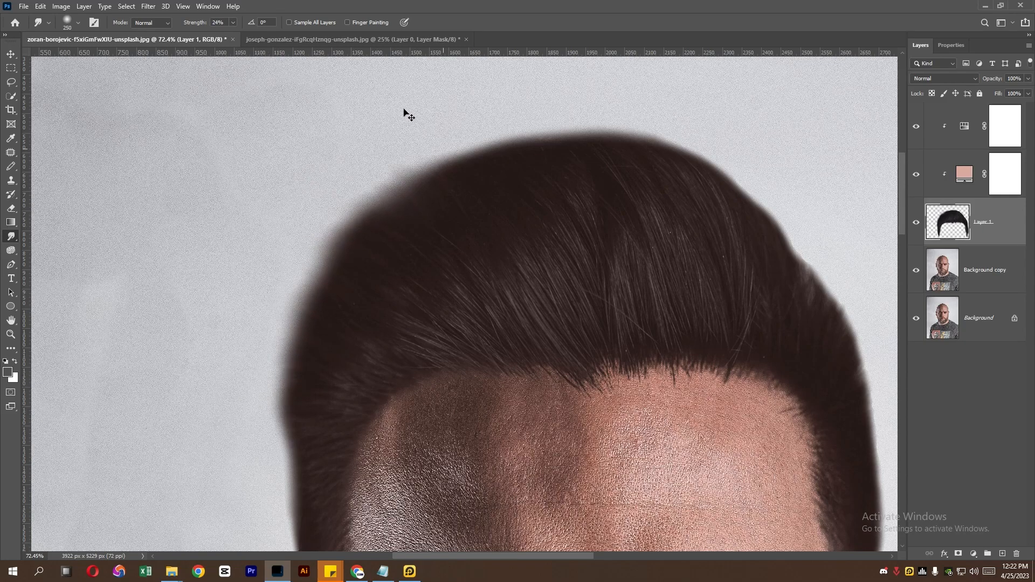
drag(520, 93, 434, 152)
mouse_move(471, 97)
mouse_down()
mouse_move(381, 205)
mouse_move(395, 133)
mouse_move(346, 199)
mouse_move(319, 268)
mouse_up()
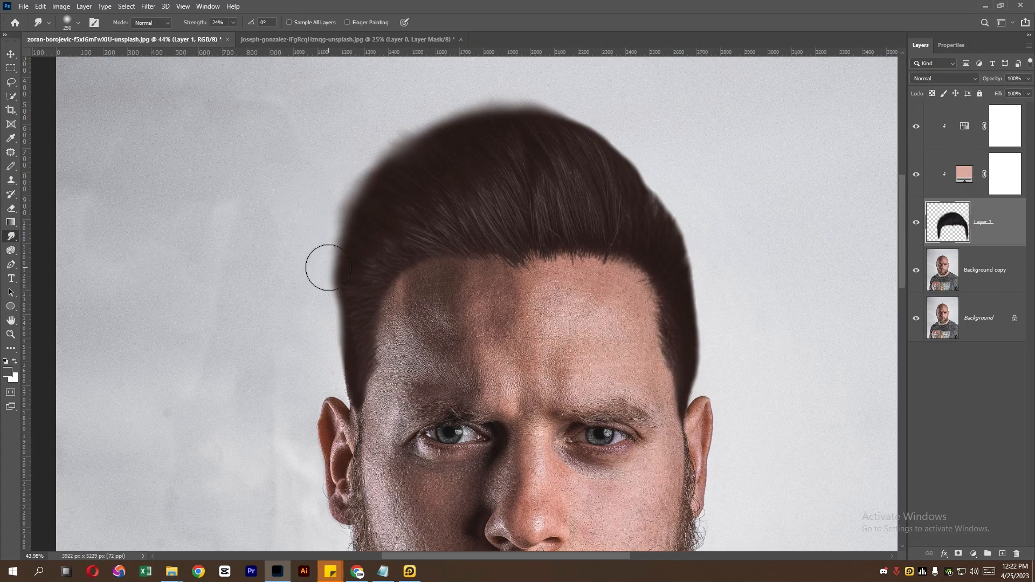
mouse_move(625, 131)
mouse_down()
mouse_move(585, 88)
mouse_move(656, 180)
mouse_move(681, 189)
mouse_move(702, 164)
mouse_up()
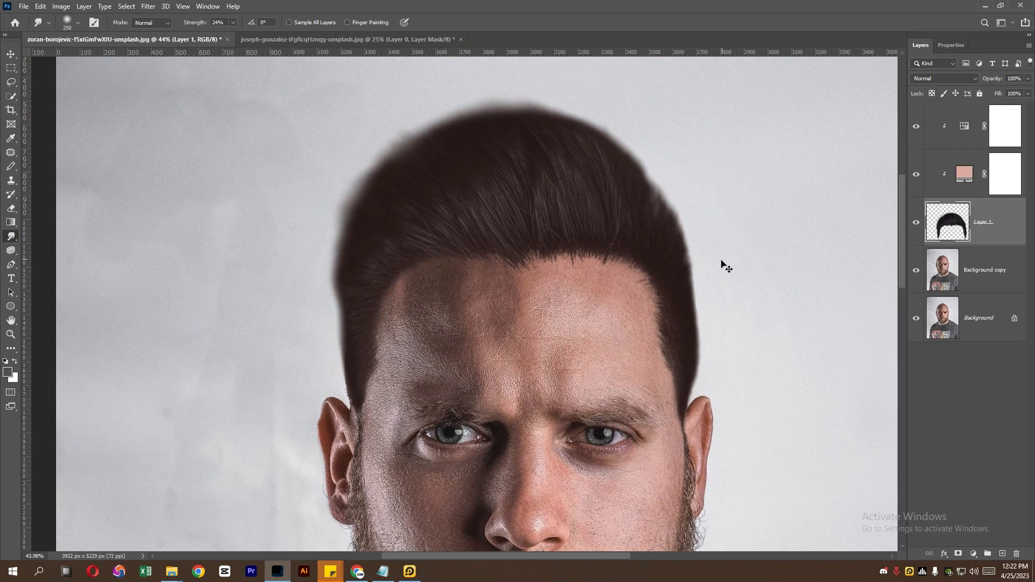
Toggle Layer 1's visibility to compare the portrait with and without hair, and inspect the smudged edges up close
scroll(724, 254, down, 6)
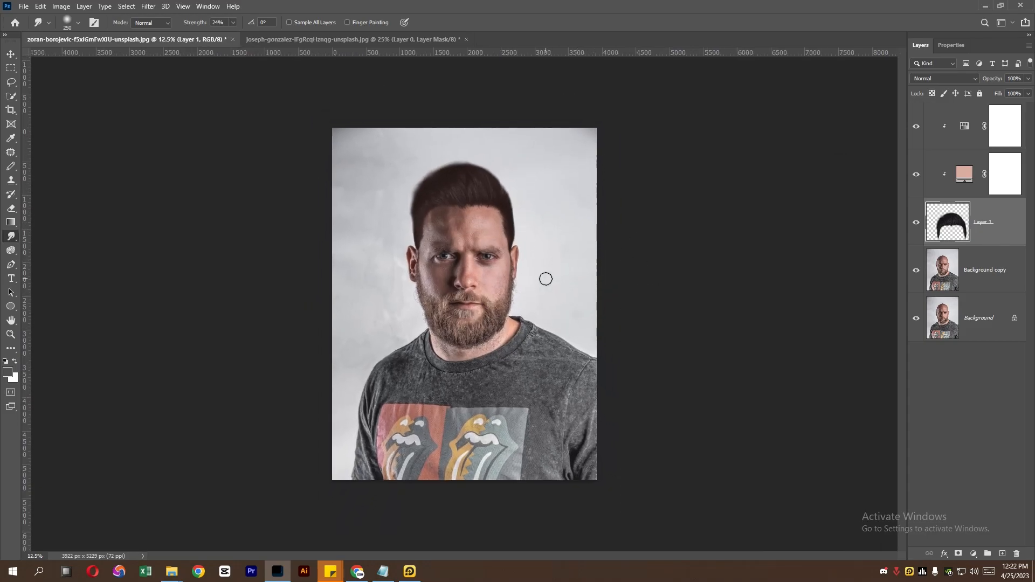
key(ctrl+plus)
click(917, 222)
click(916, 223)
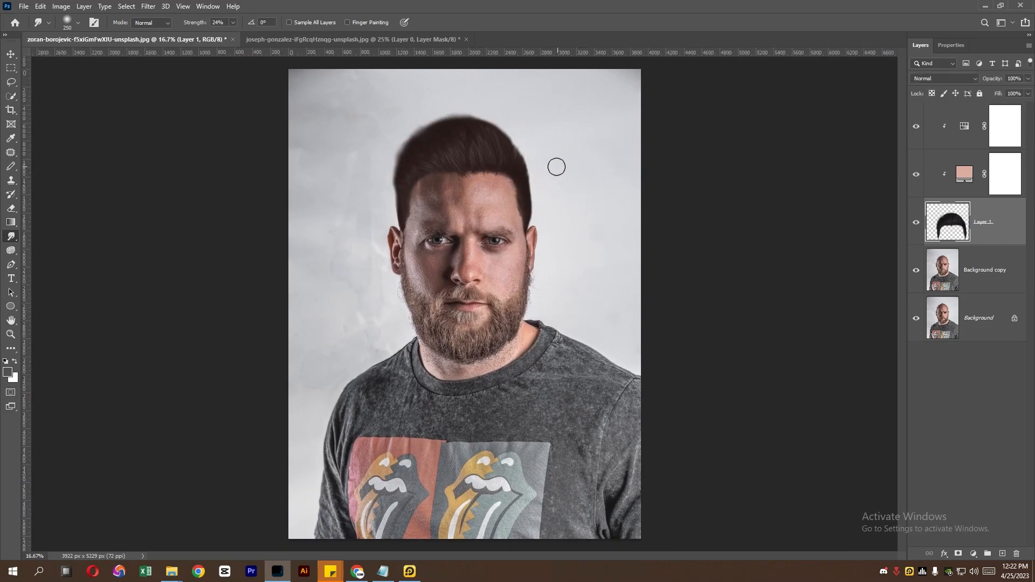
scroll(443, 144, up, 6)
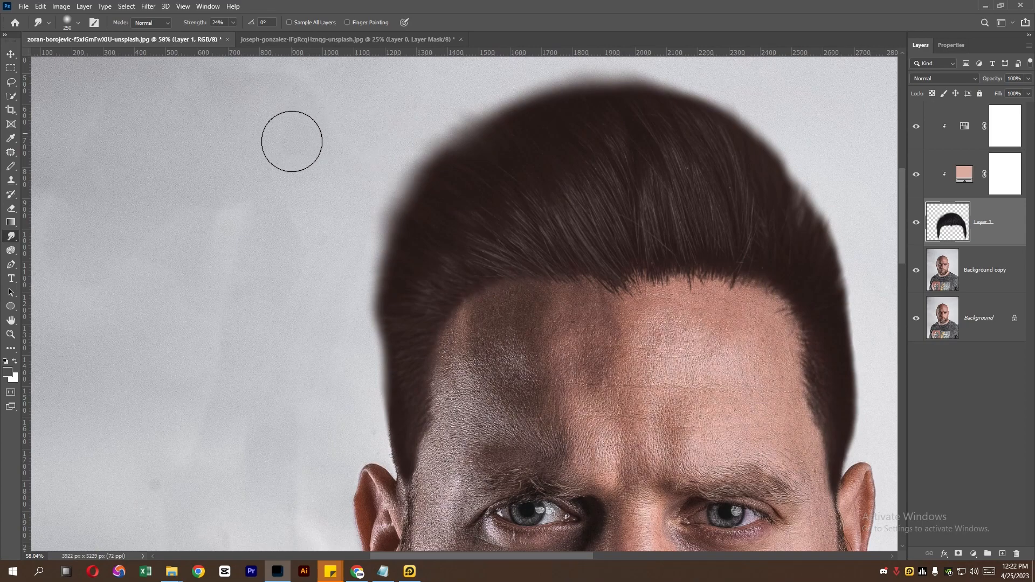
scroll(419, 189, down, 5)
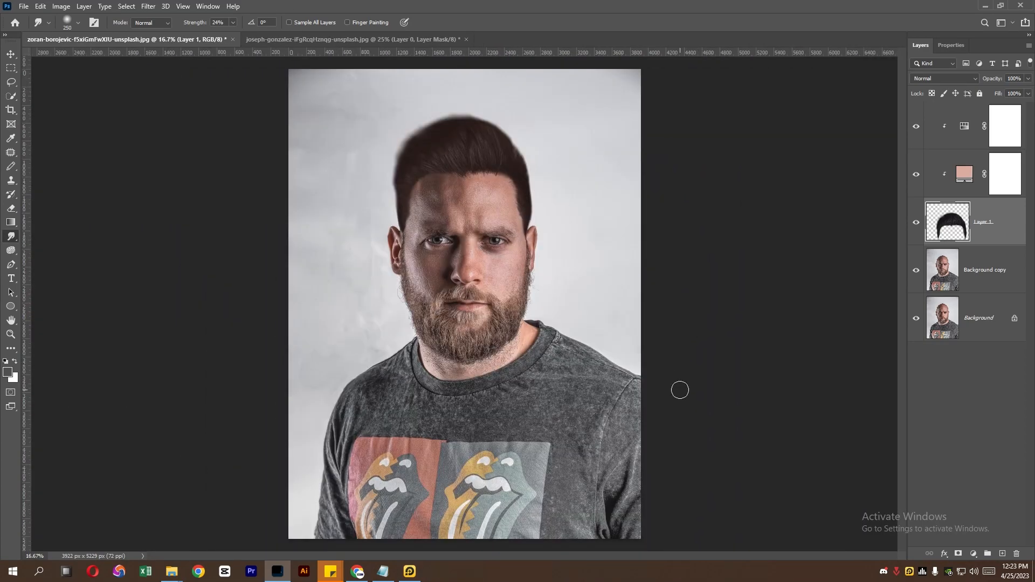
Add a Color Balance adjustment above Hue/Saturation and set its midtones to about +10 red, -9 magenta and +19 blue
click(964, 121)
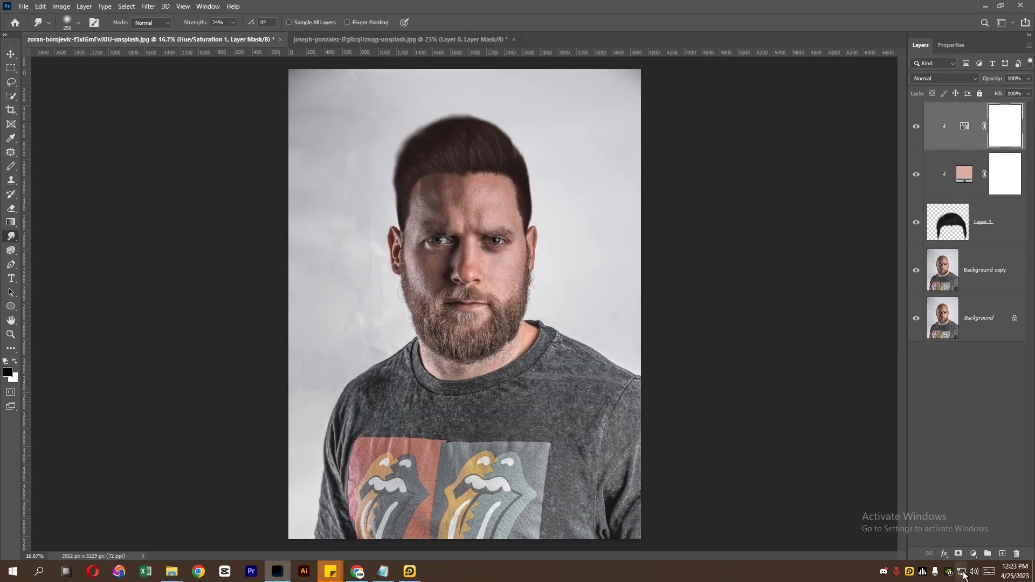
click(974, 554)
click(977, 460)
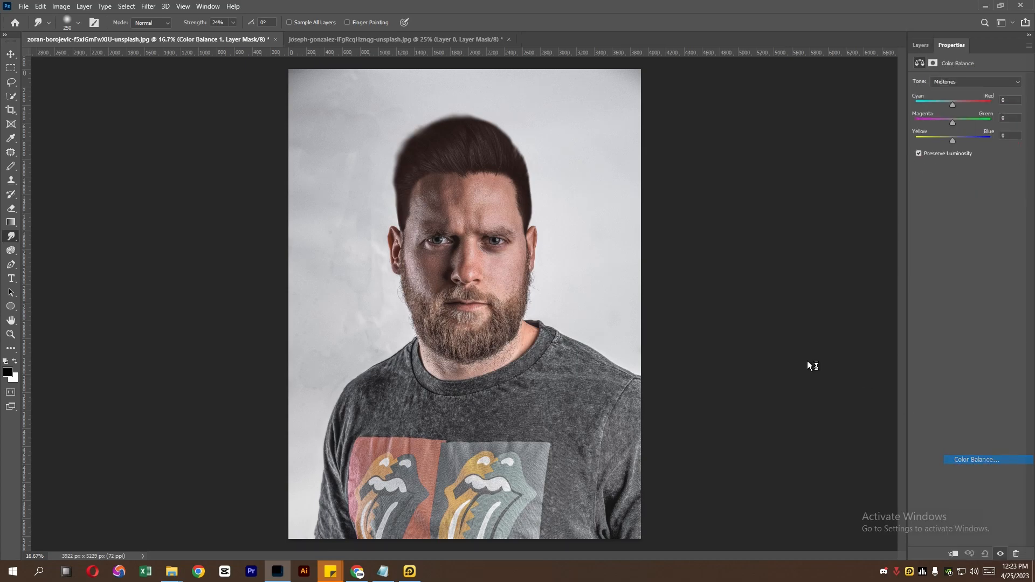
drag(953, 104, 955, 102)
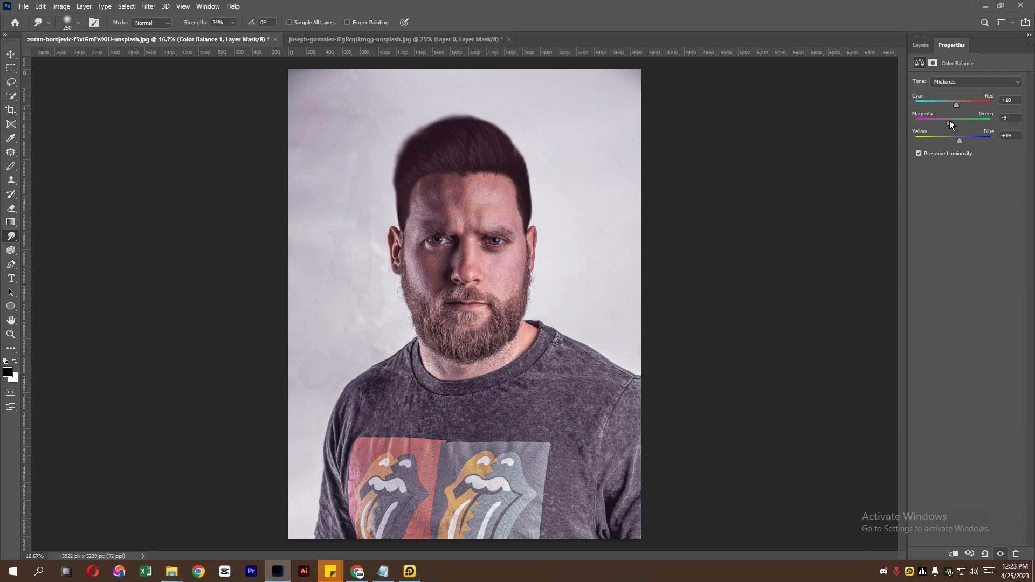
Set the Color Balance shadows to -6 cyan, -4 magenta and about +4 blue
click(946, 82)
click(949, 83)
drag(950, 143, 949, 141)
drag(953, 104, 951, 107)
click(953, 82)
click(956, 102)
click(957, 82)
click(957, 90)
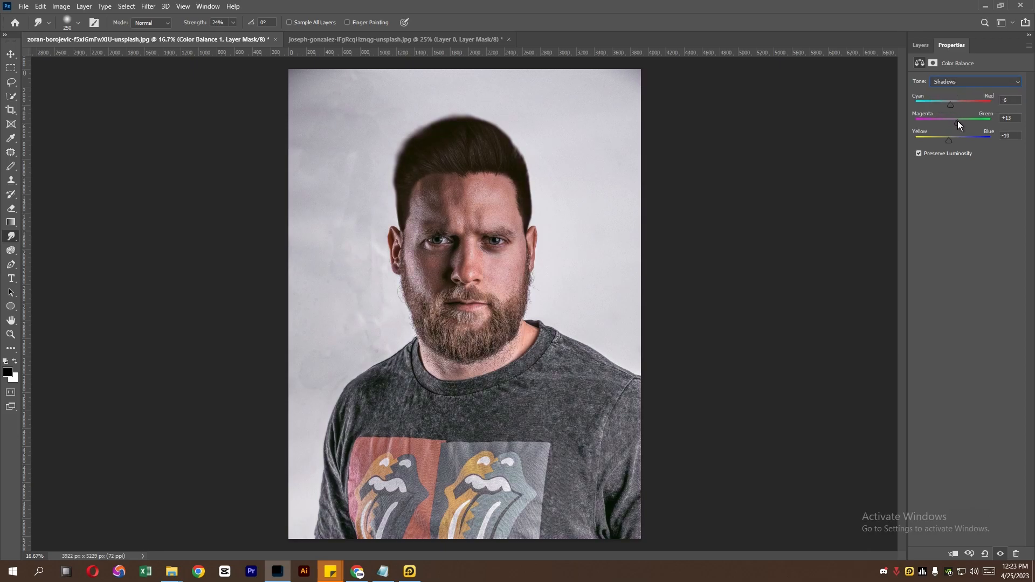
drag(951, 141, 955, 142)
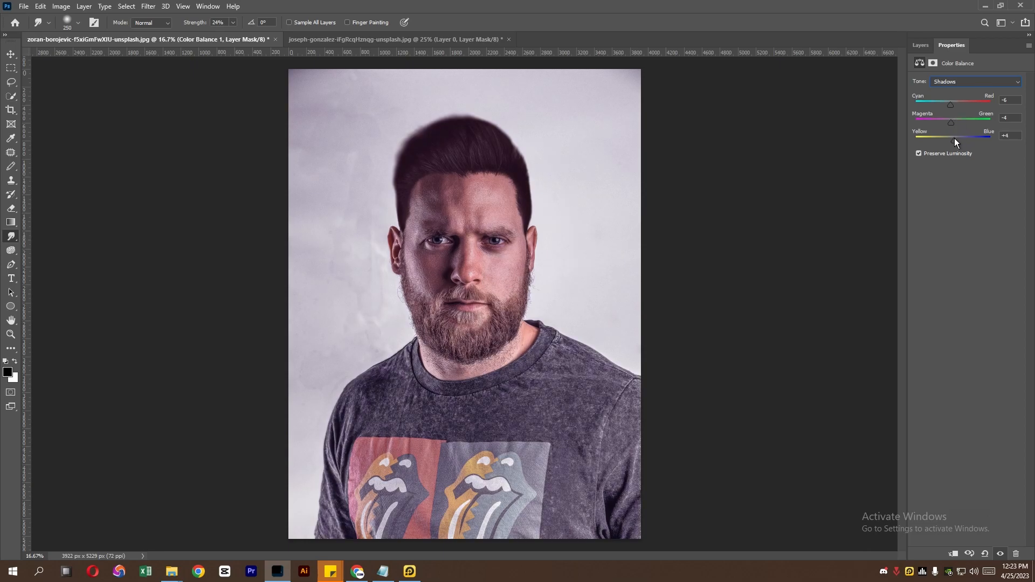
Set the Color Balance highlights to -10 cyan and +16 blue, leaving magenta/green at 0
click(956, 83)
click(955, 107)
drag(953, 140, 958, 141)
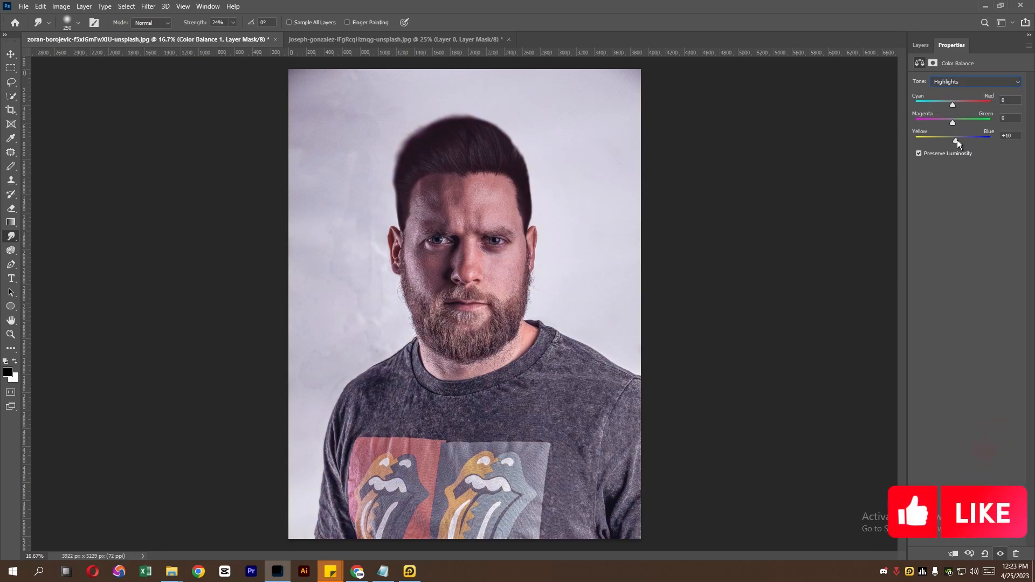
drag(953, 105, 949, 104)
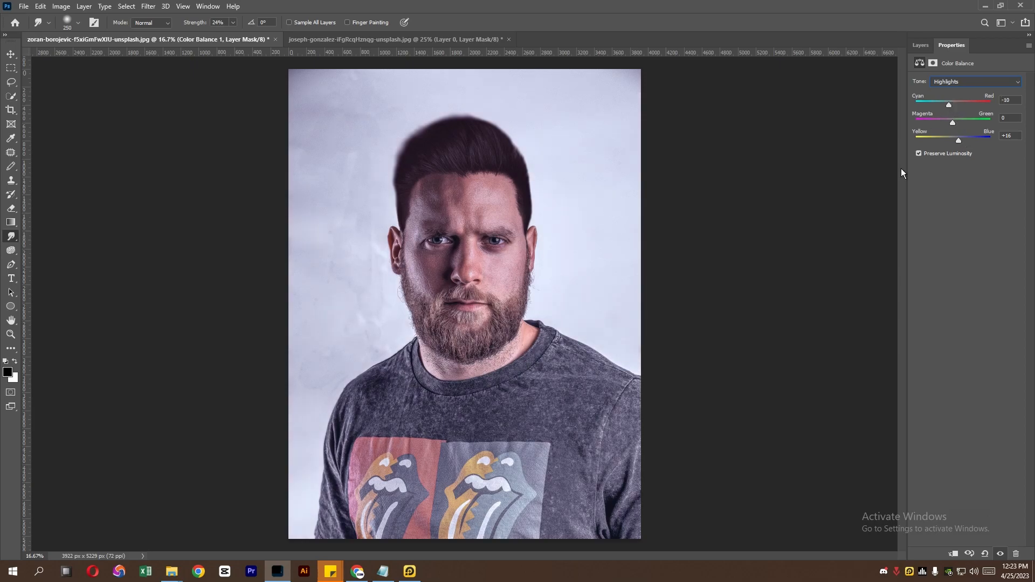
click(923, 46)
Stamp all visible layers onto a new top layer and group the layers from Color Balance down to Background copy
scroll(520, 271, up, 2)
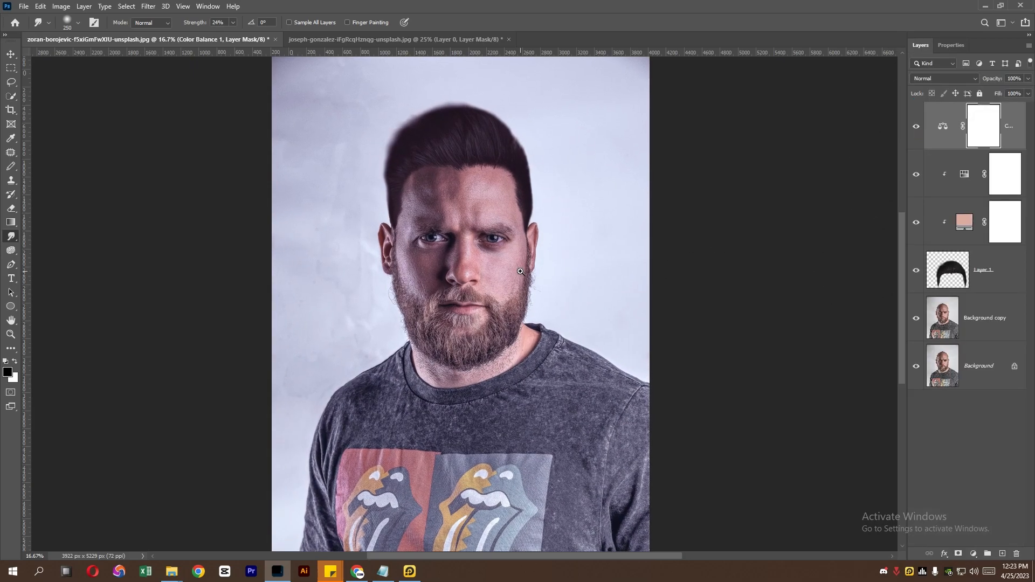
drag(521, 271, 560, 331)
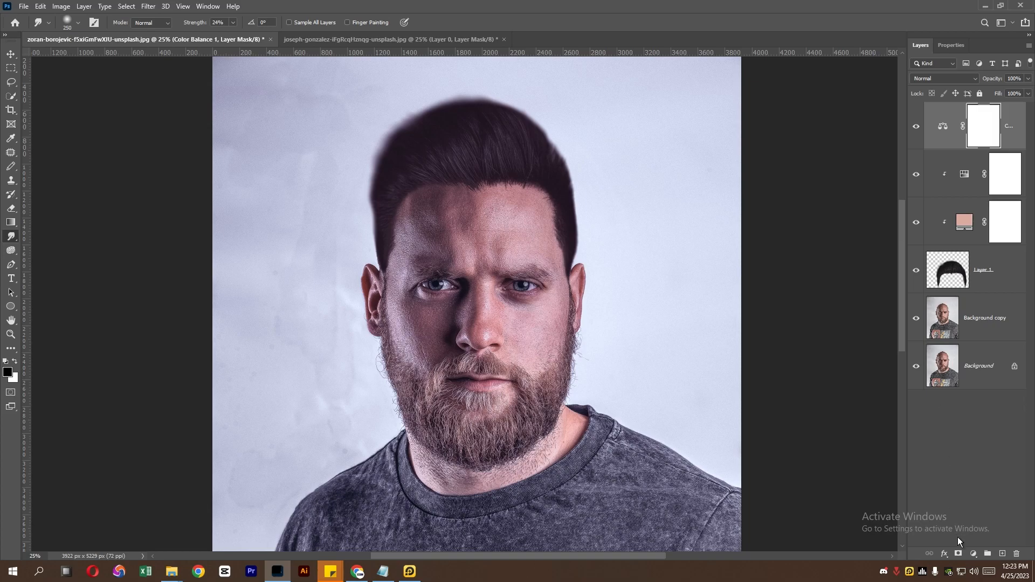
click(1003, 553)
key(ctrl+alt+shift+e)
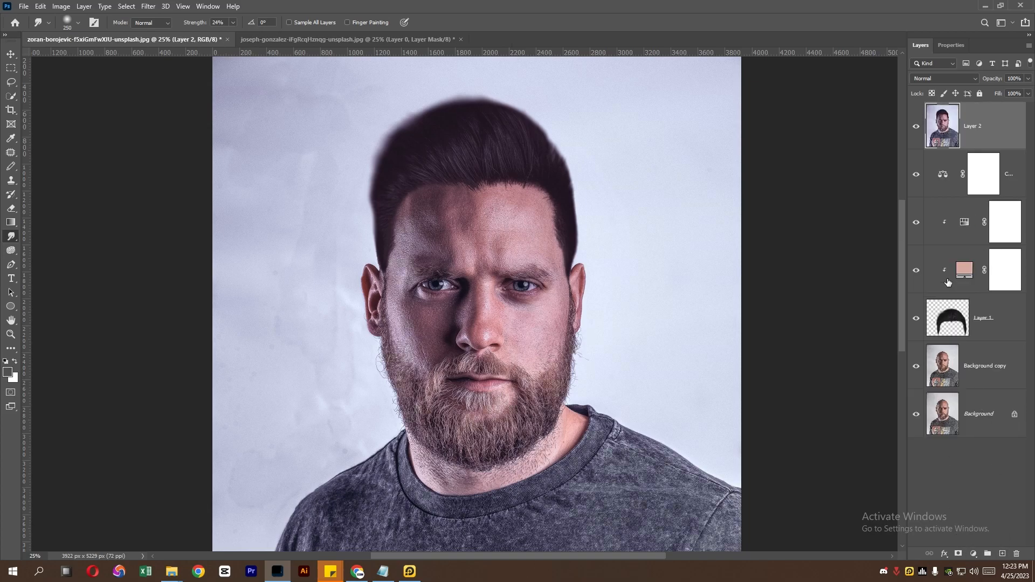
click(992, 178)
shift+click(981, 372)
click(987, 554)
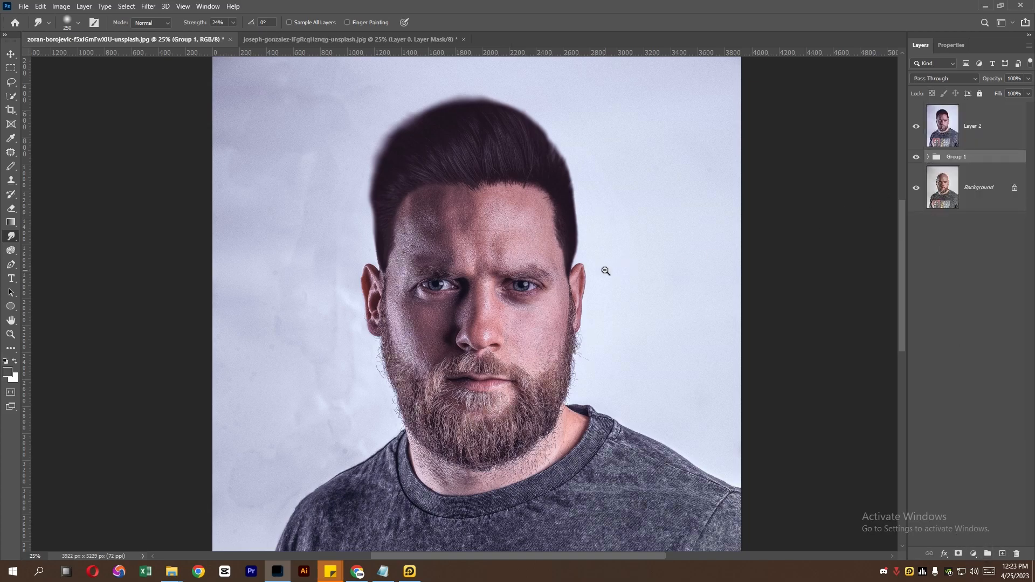
Hide Group 1 and toggle Layer 2's visibility to compare the finished portrait with the original
scroll(606, 271, down, 2)
scroll(627, 208, up, 1)
click(916, 126)
click(916, 126)
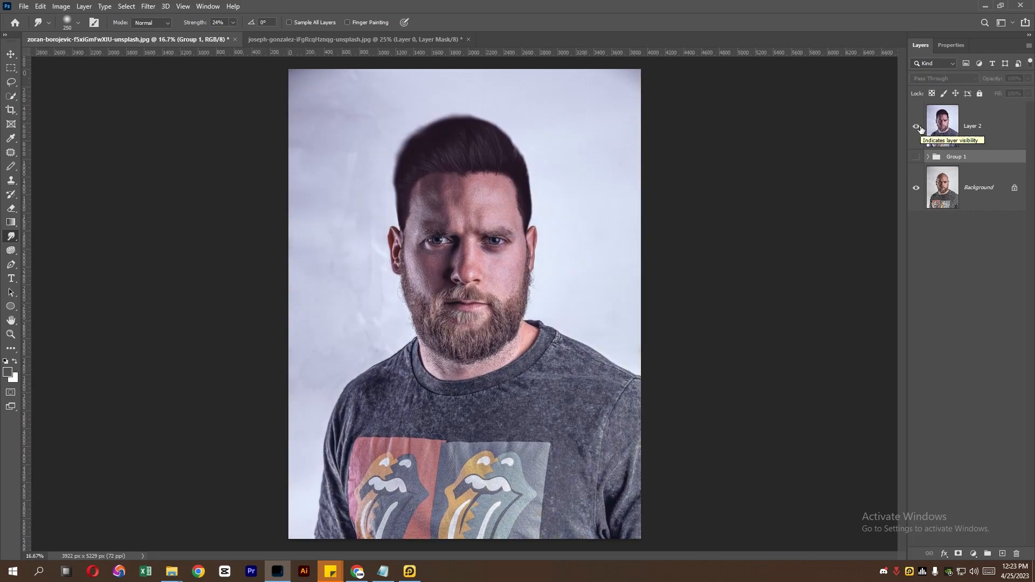
click(918, 127)
click(918, 127)
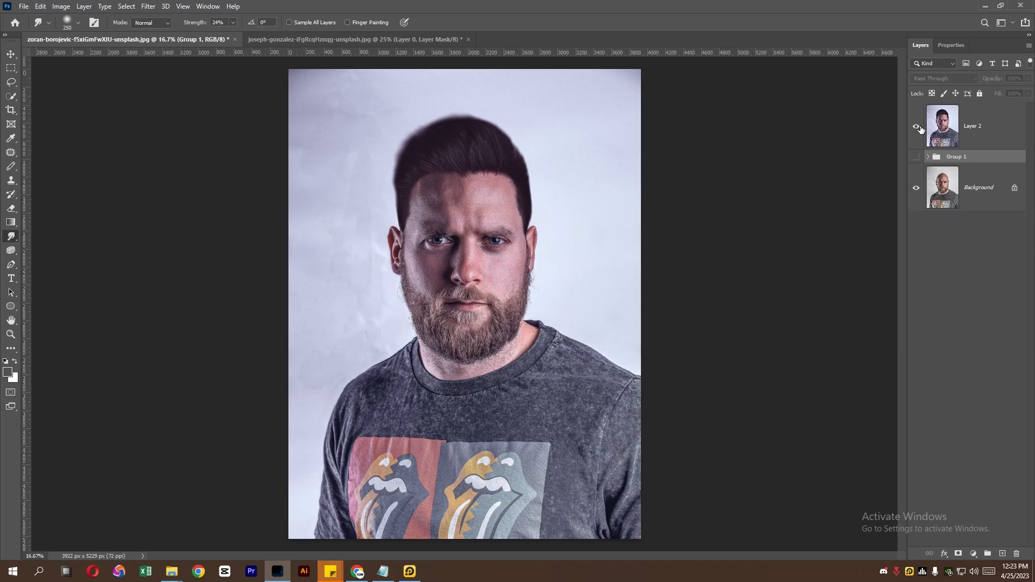